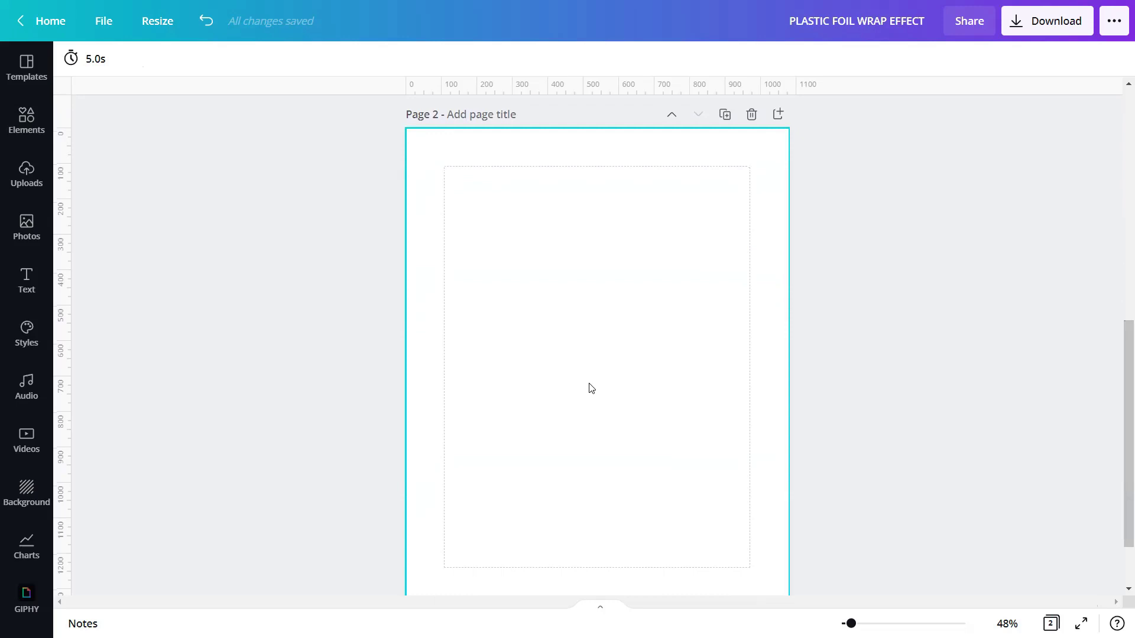
- Search Photos for 'FUNNY MAN' and add the orange-shirt man photo to the page
left_click(31, 223)
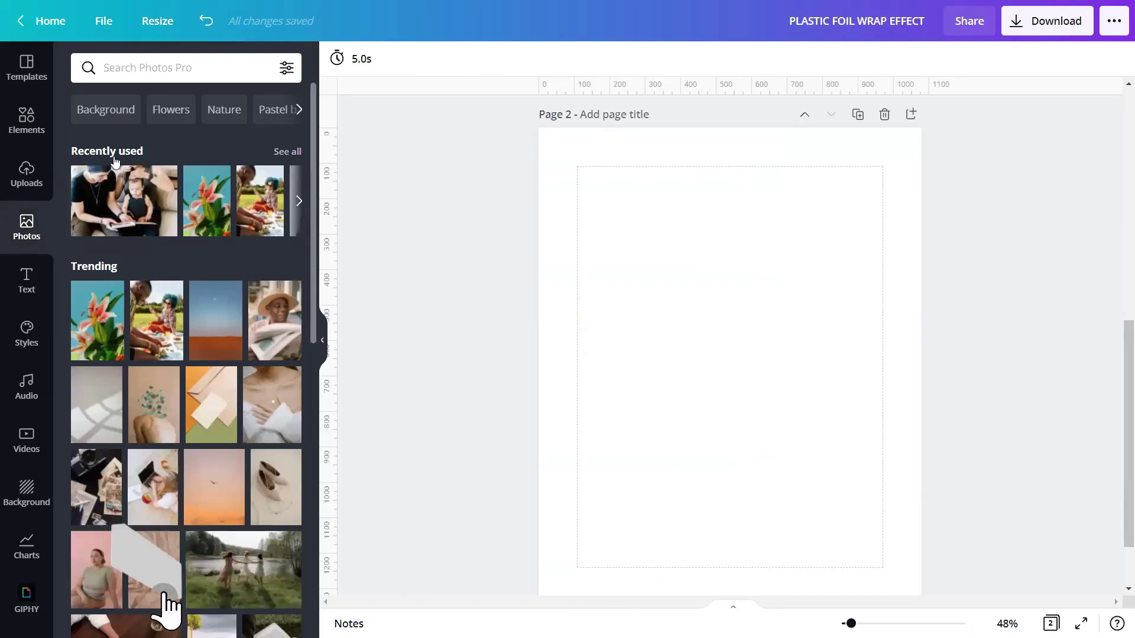
left_click(136, 72)
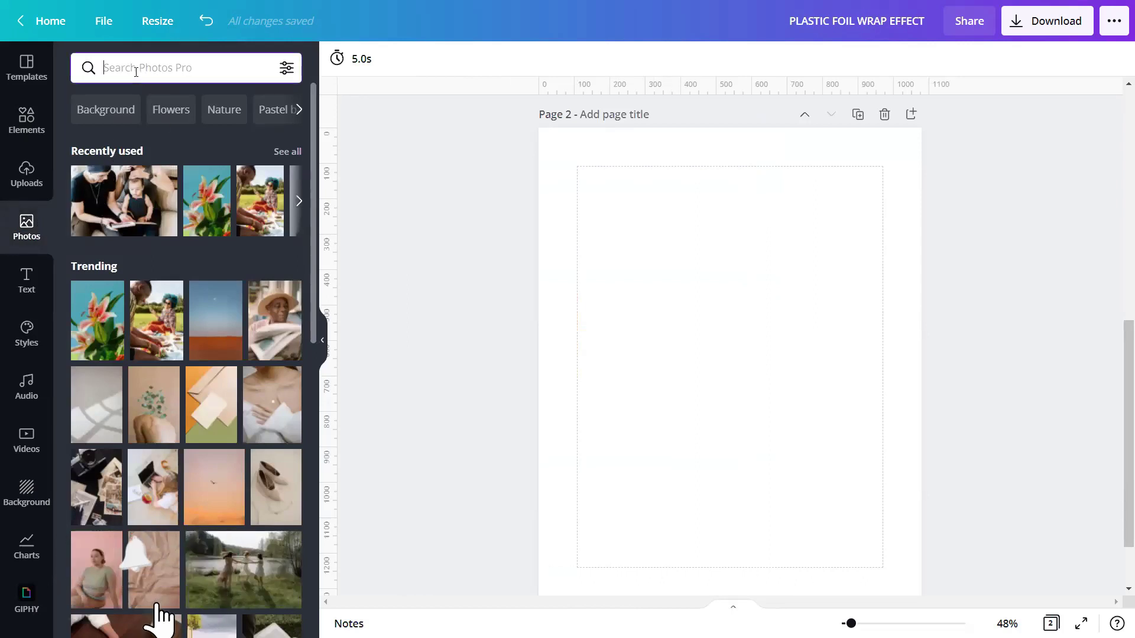
type("FU")
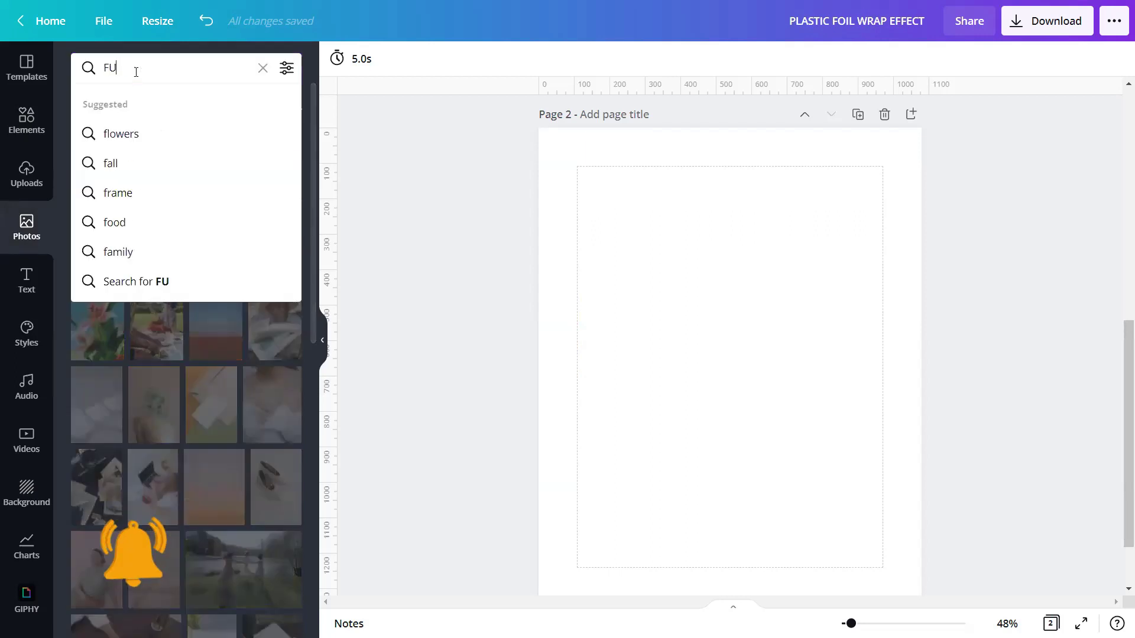
type("NNY MAN")
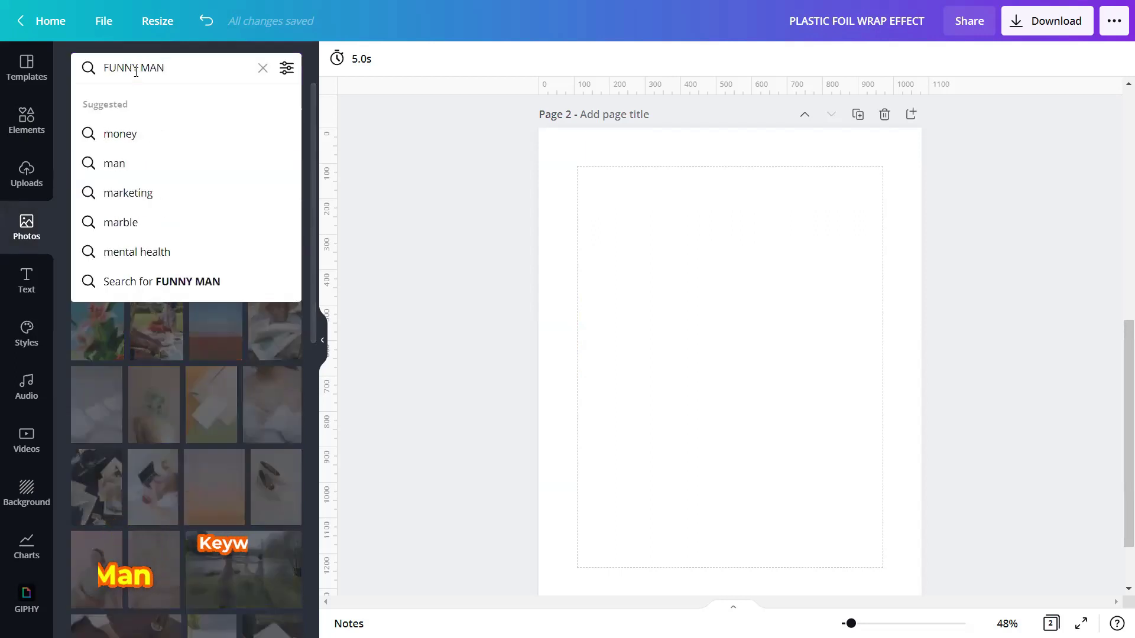
key("Return")
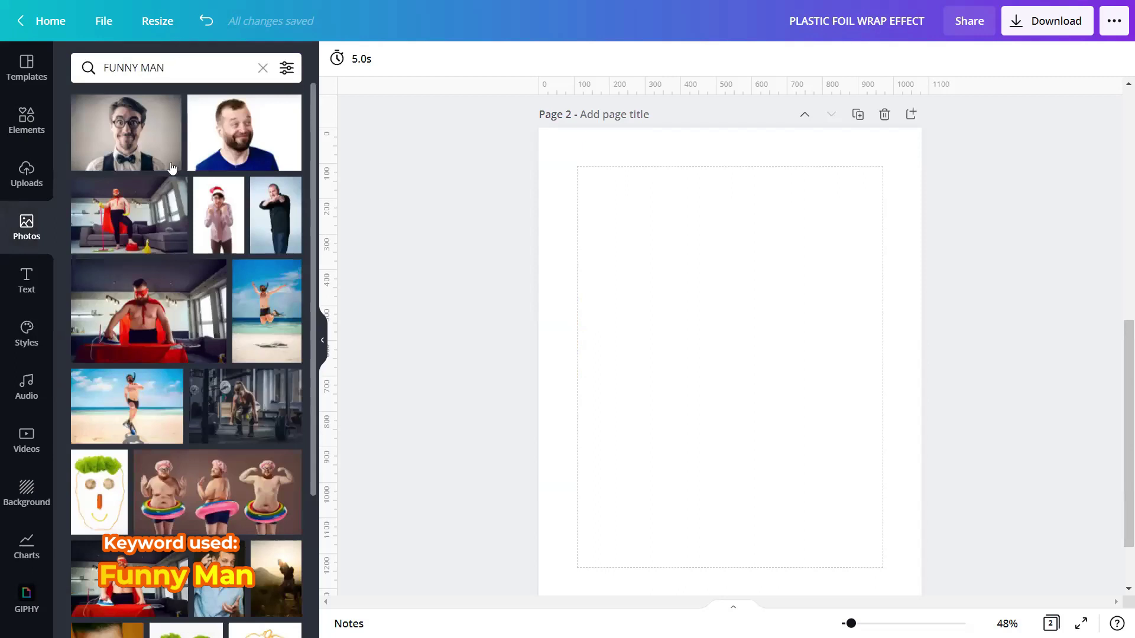
scroll(148, 301, "down", 5)
scroll(149, 302, "down", 4)
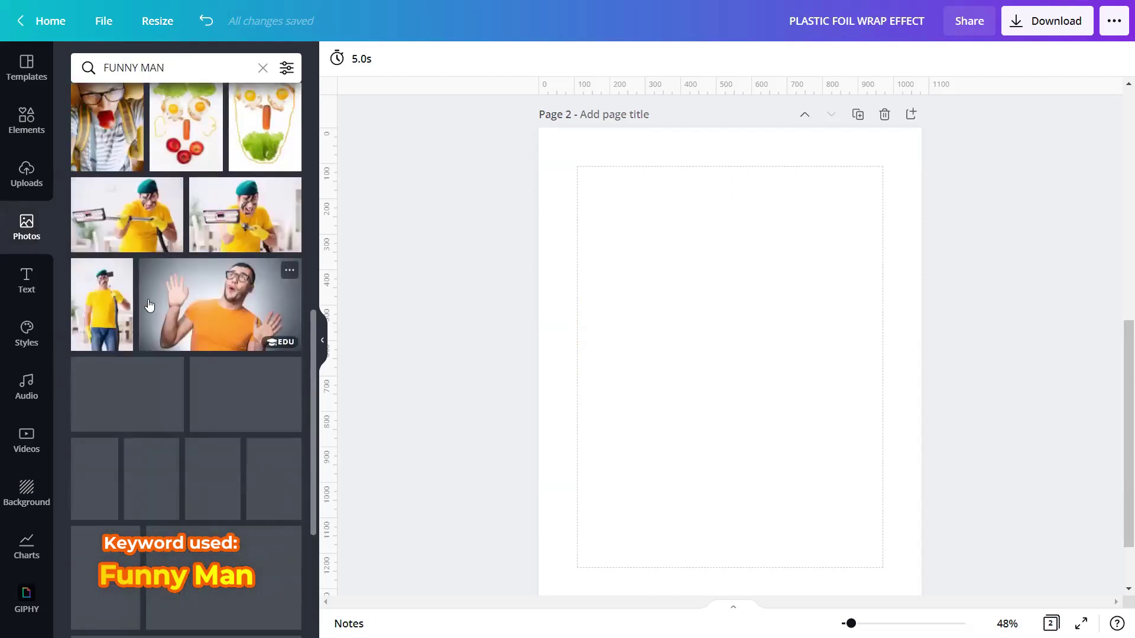
left_click(217, 307)
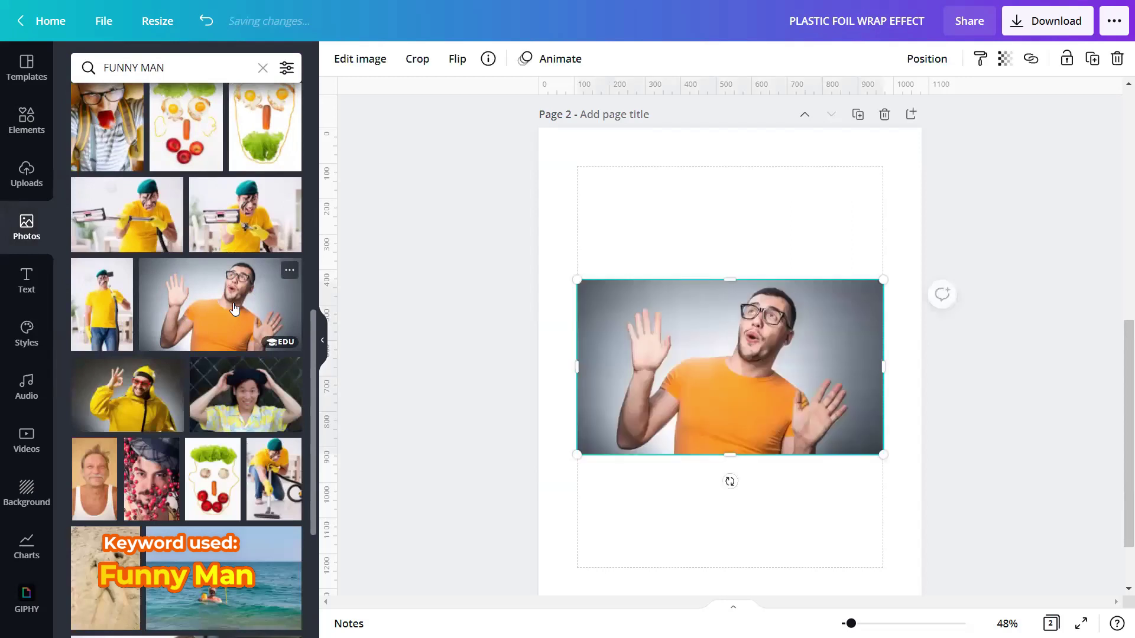
left_click(323, 345)
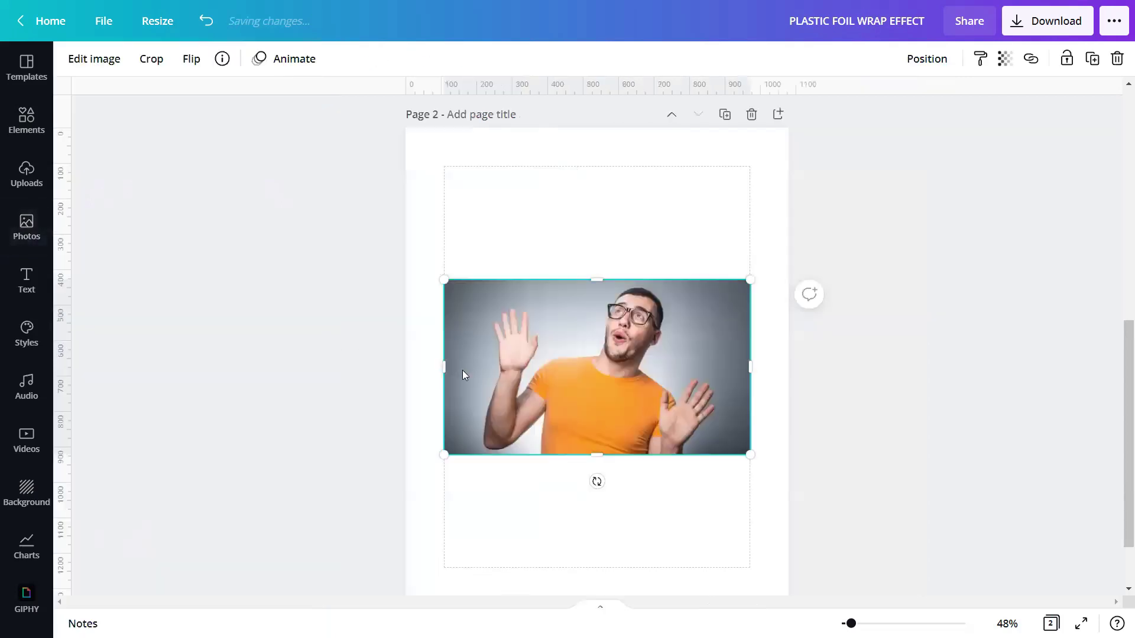
- Set the man photo as the page background and reframe it on his face and raised hand
left_click(563, 510)
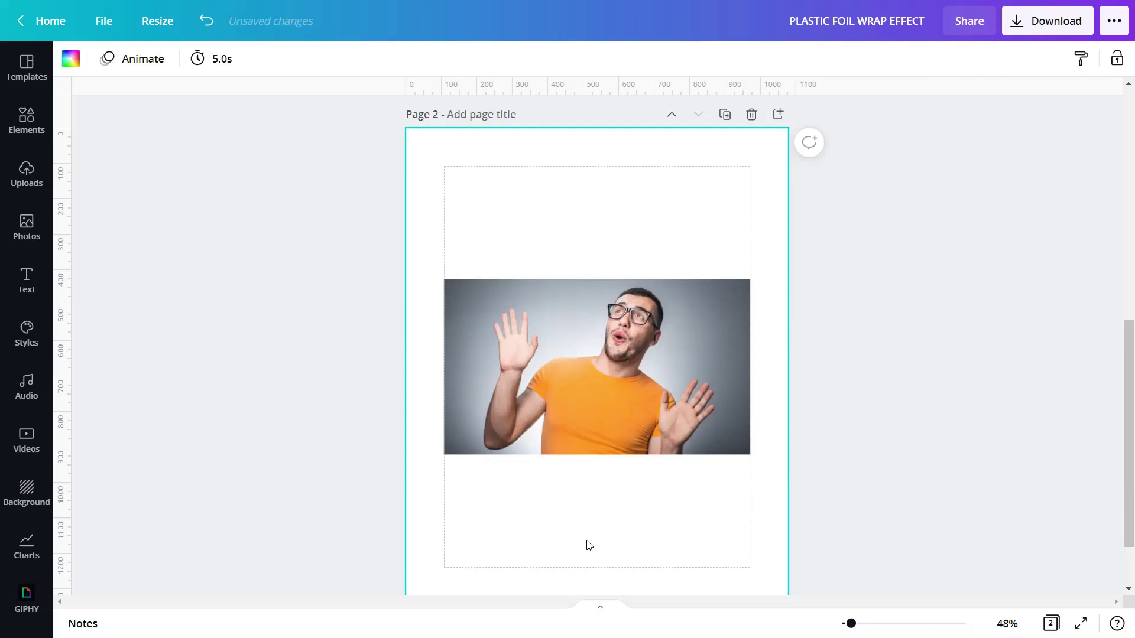
left_click(610, 423)
right_click(611, 420)
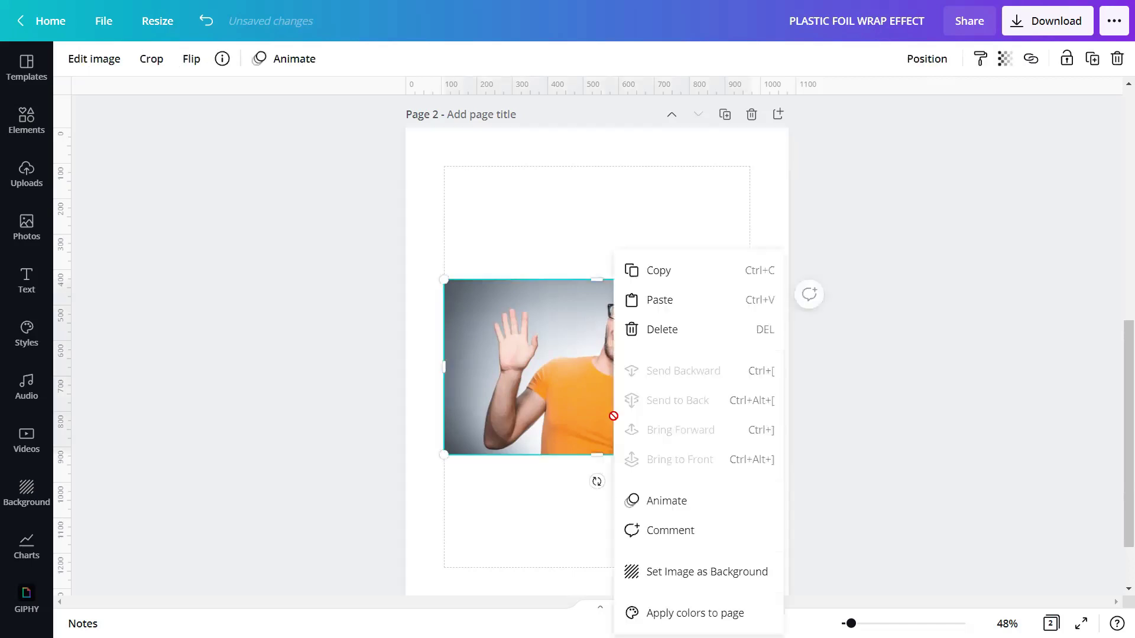
left_click(684, 573)
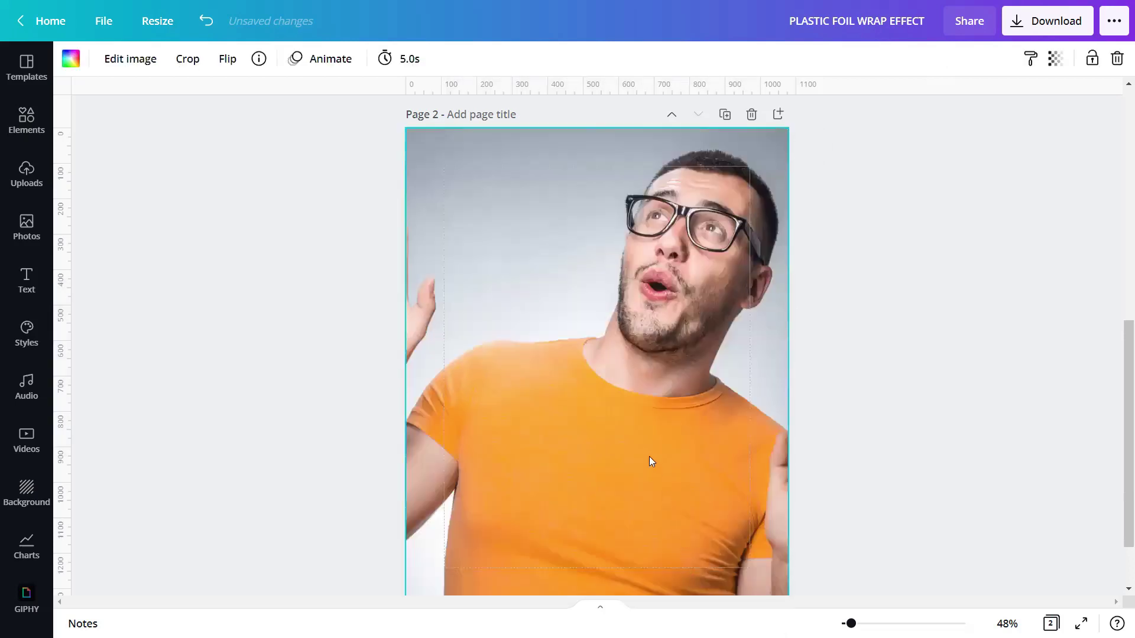
double_click(649, 456)
left_click_drag(649, 456, 562, 445)
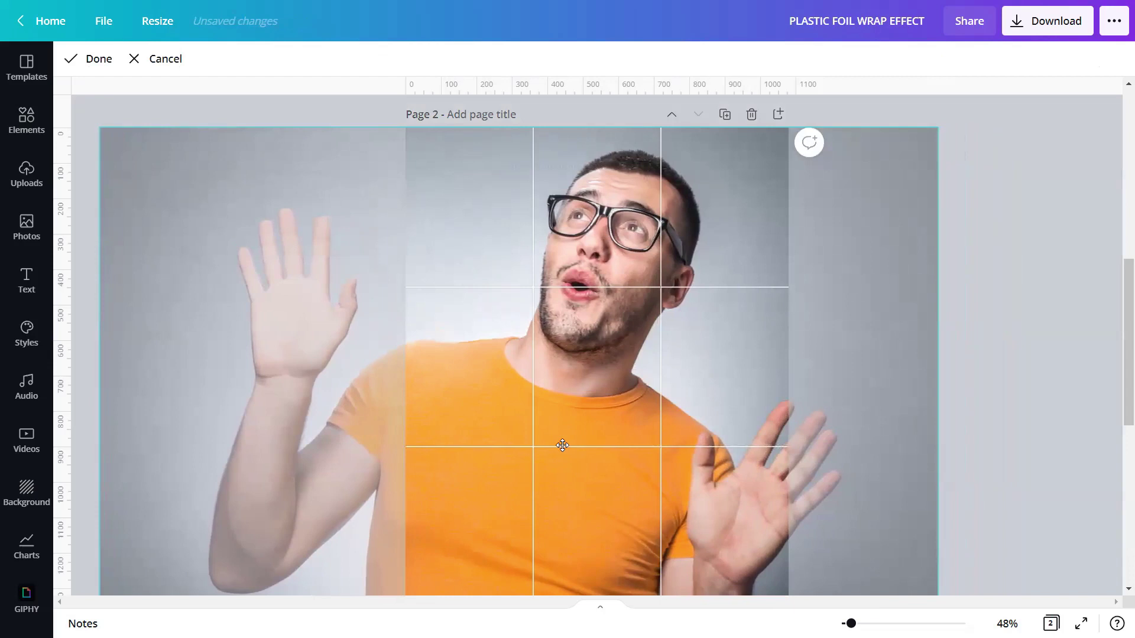
left_click(1017, 462)
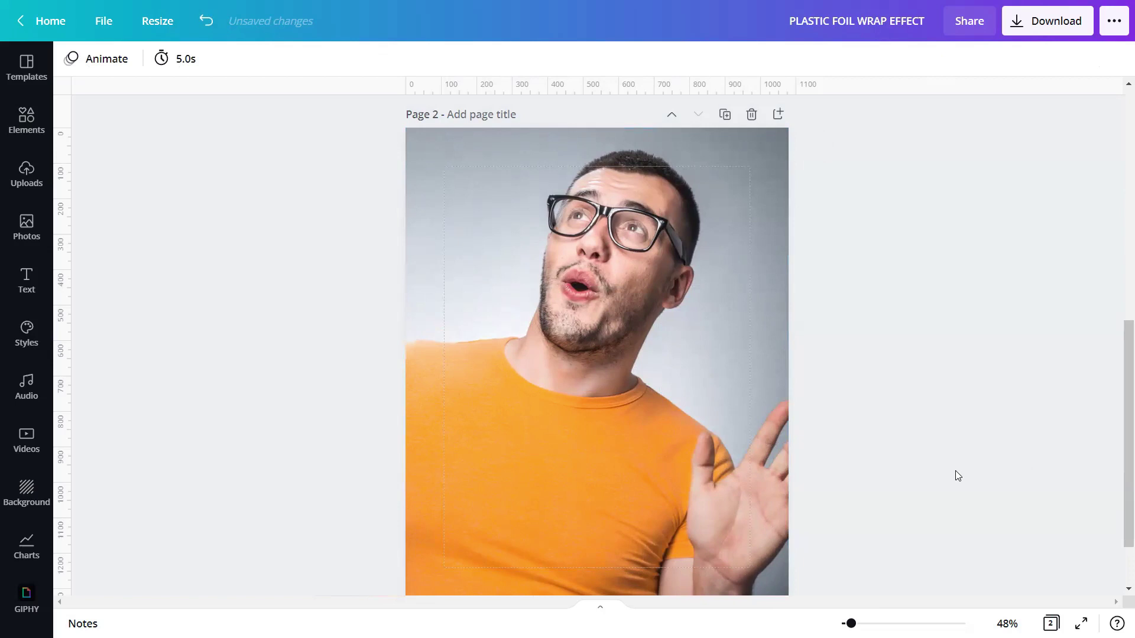
- Search Photos for 'SHINY STRUCTURED PLASTIC FOIL' and add the green crinkled foil photo
left_click(18, 223)
left_click(154, 66)
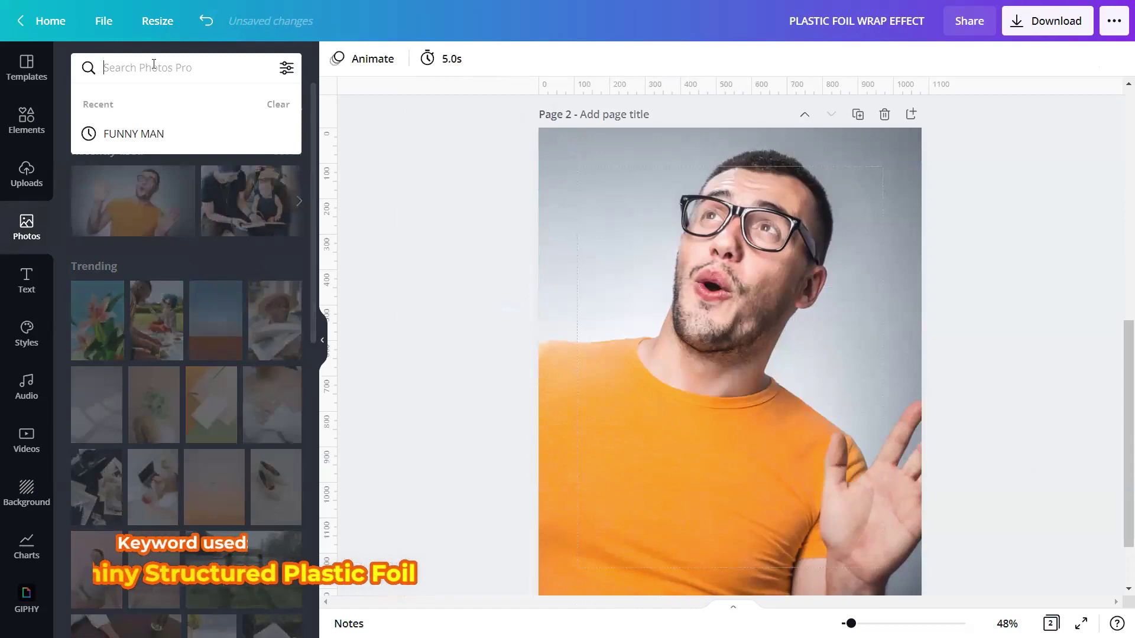
type("SHI")
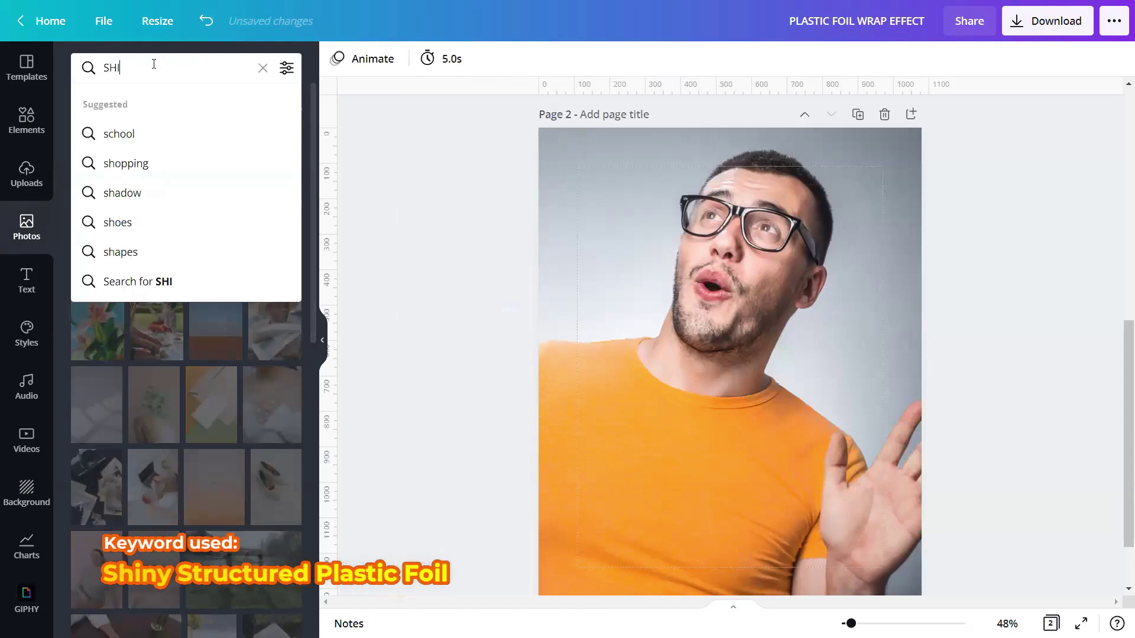
type("NY S")
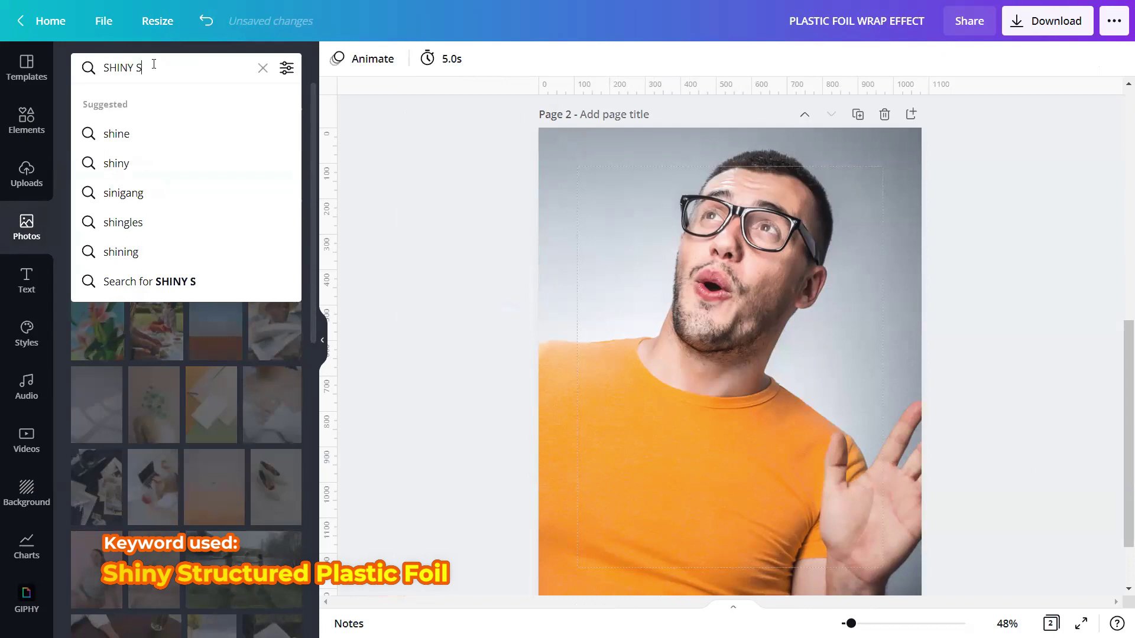
type("TRUCTURE")
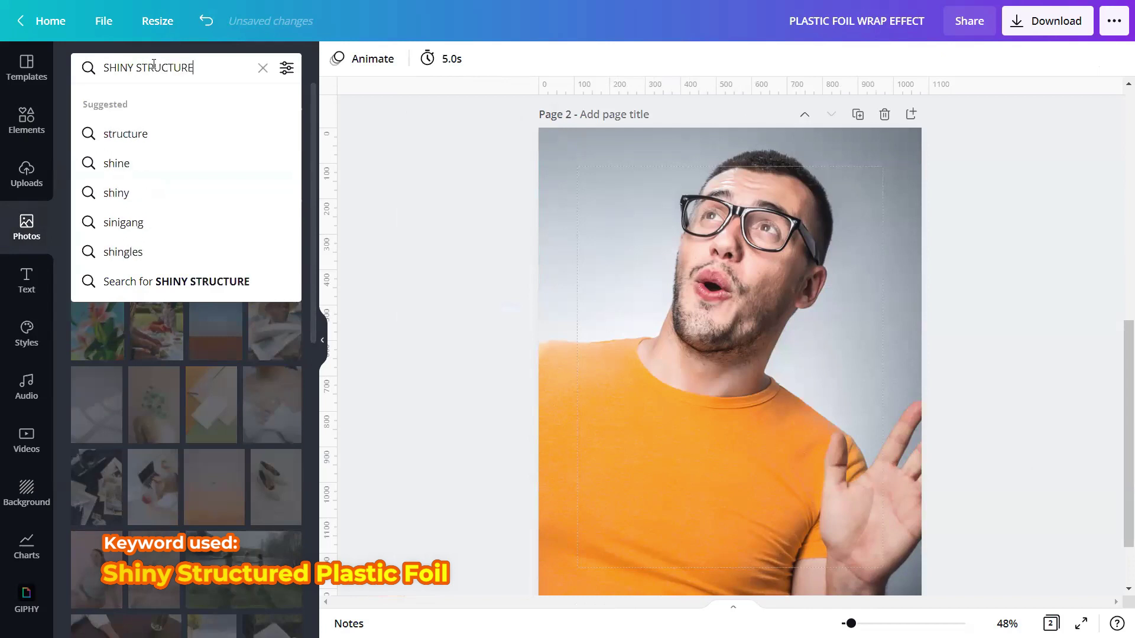
type("D PL")
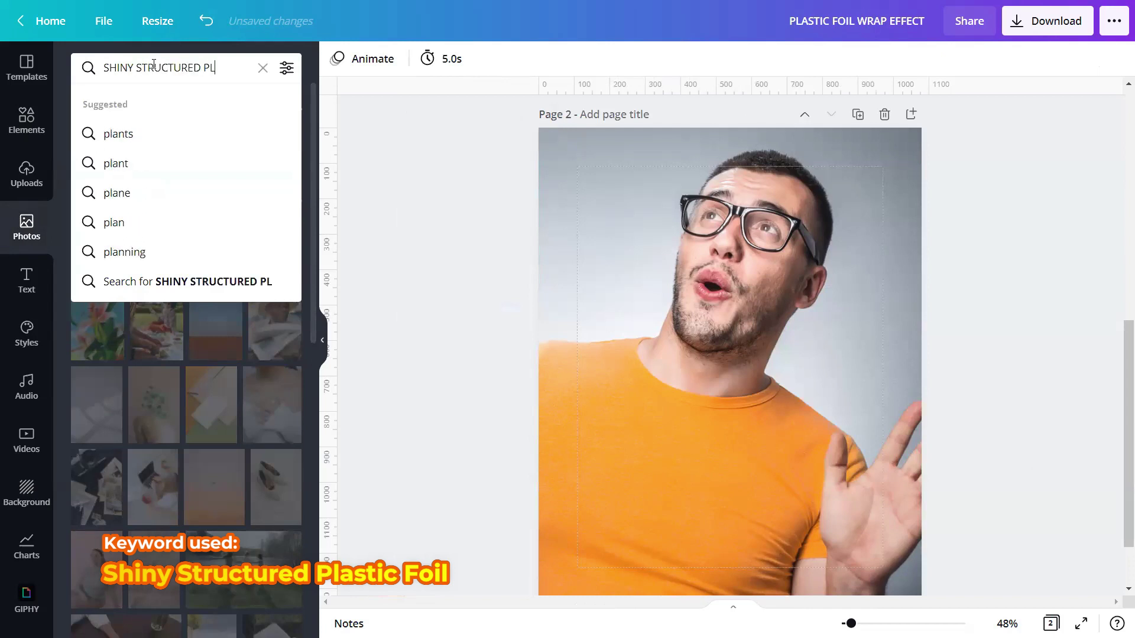
type("ASTIC FOIL")
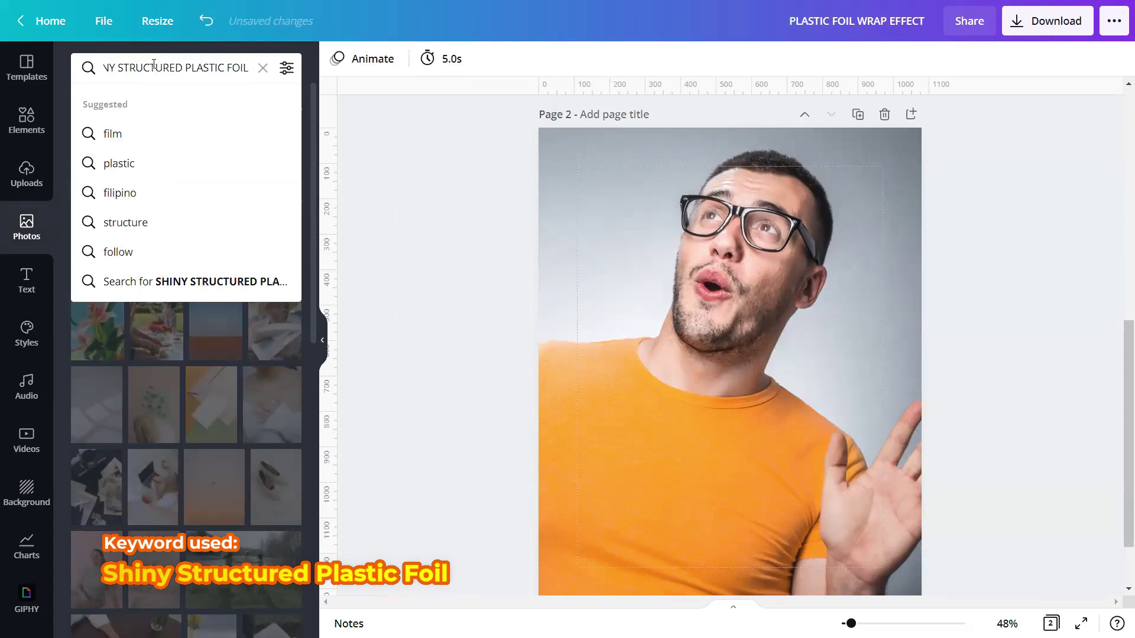
key("Return")
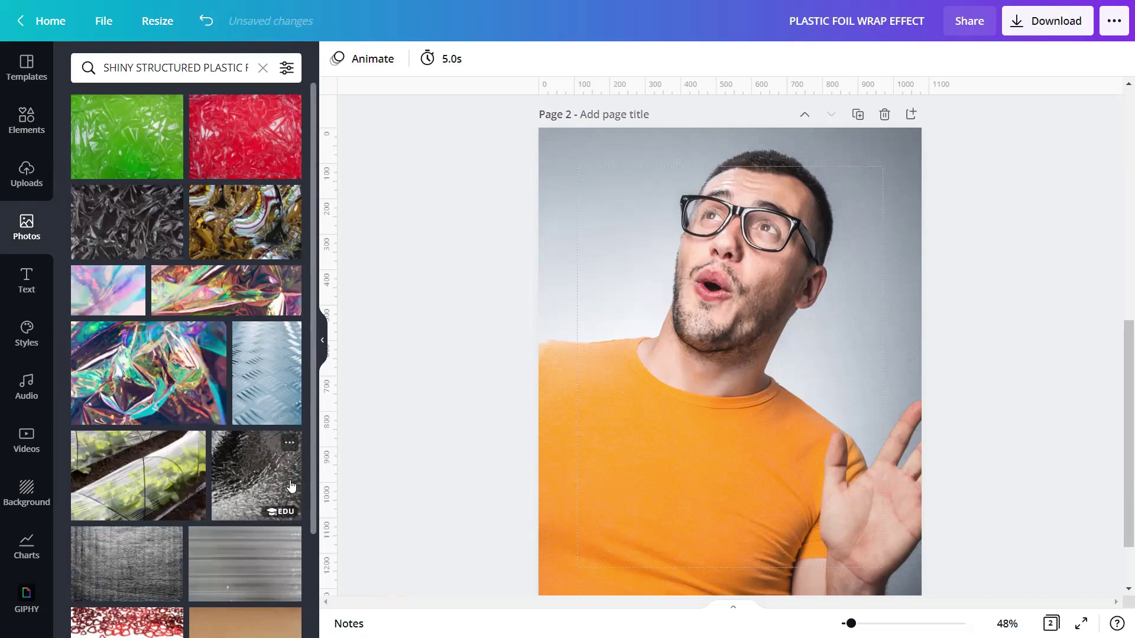
left_click(144, 148)
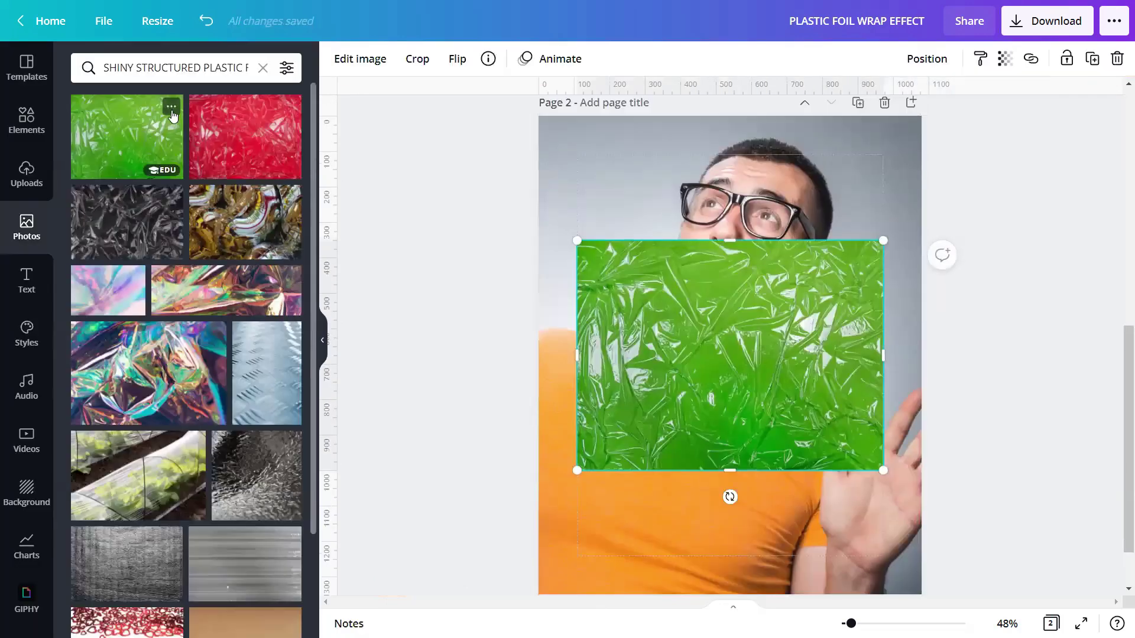
left_click(171, 108)
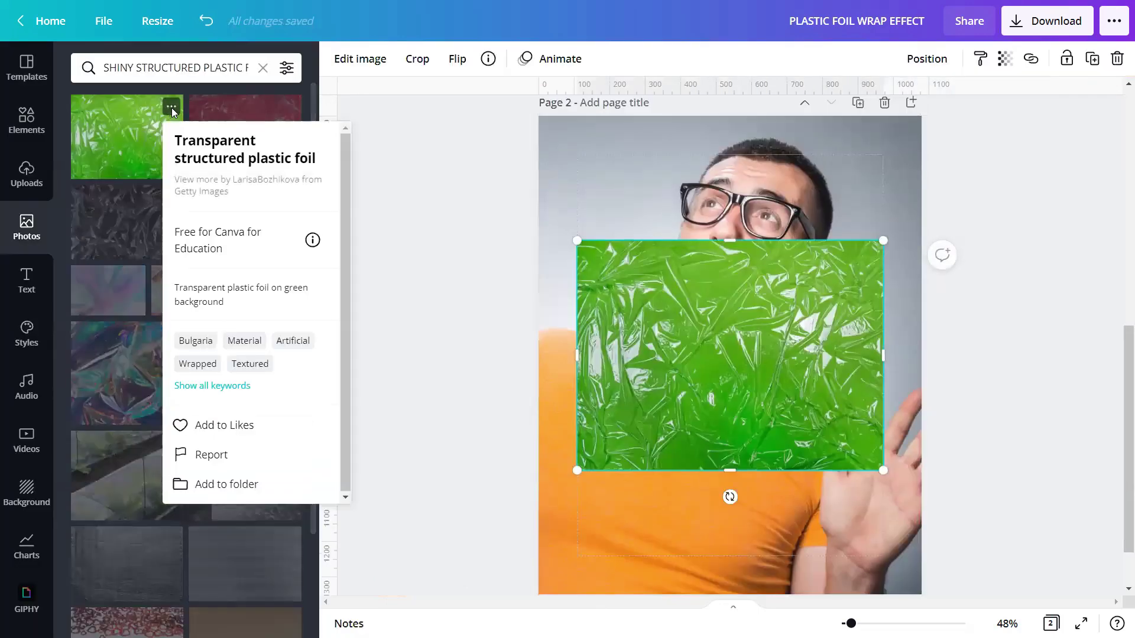
left_click(172, 108)
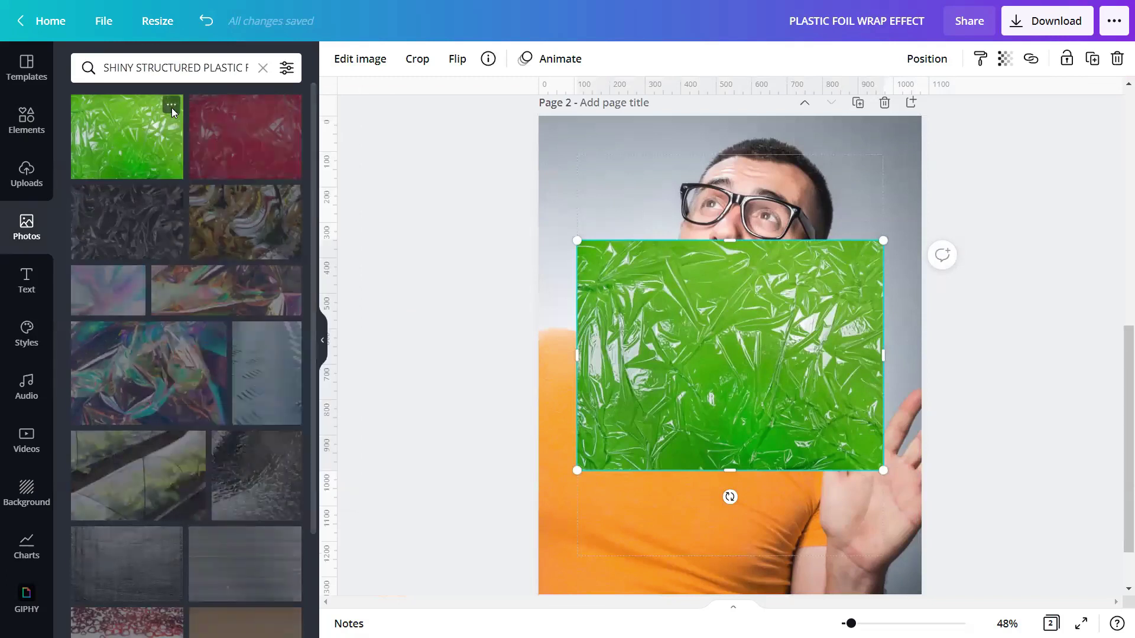
left_click(324, 344)
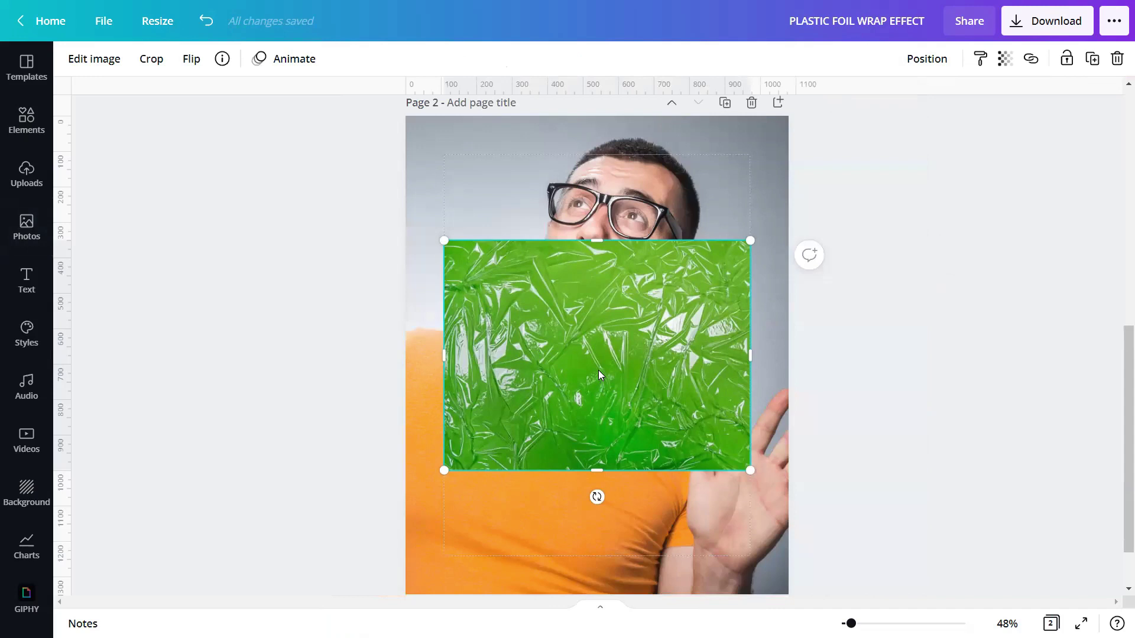
- Apply the Parakeet ColorMix filter to the foil image
left_click(112, 62)
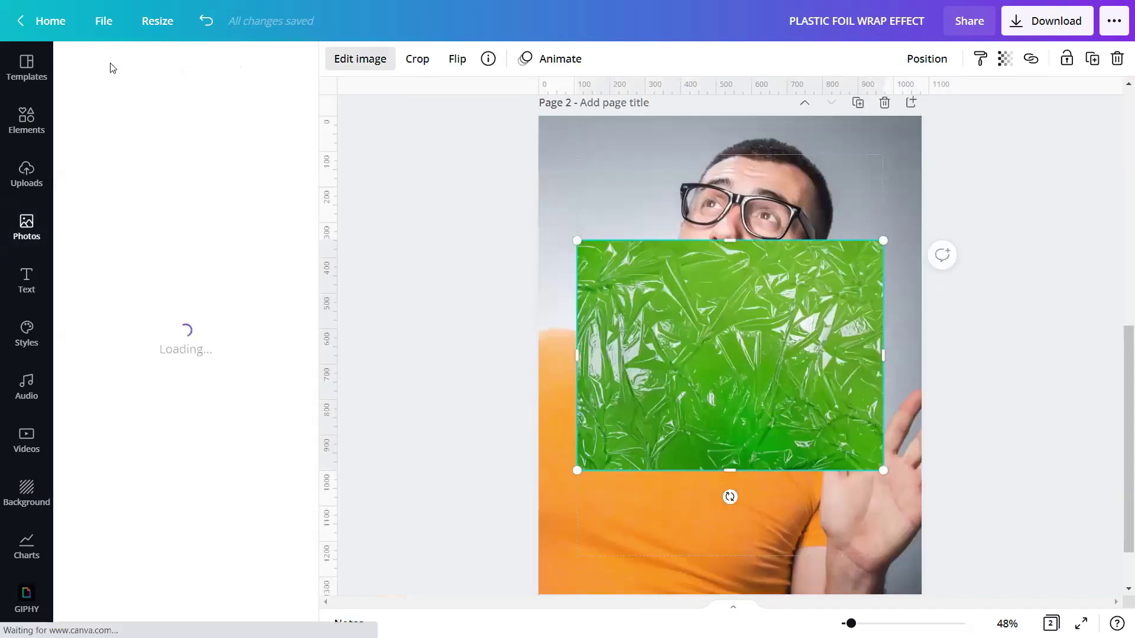
scroll(159, 320, "down", 10)
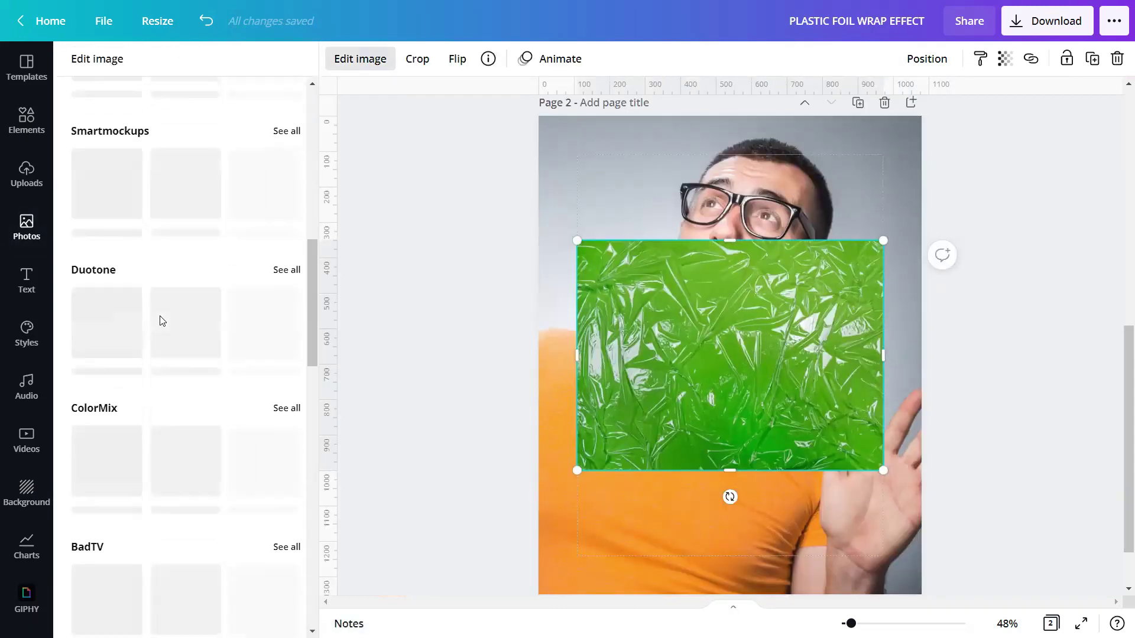
scroll(159, 319, "down", 5)
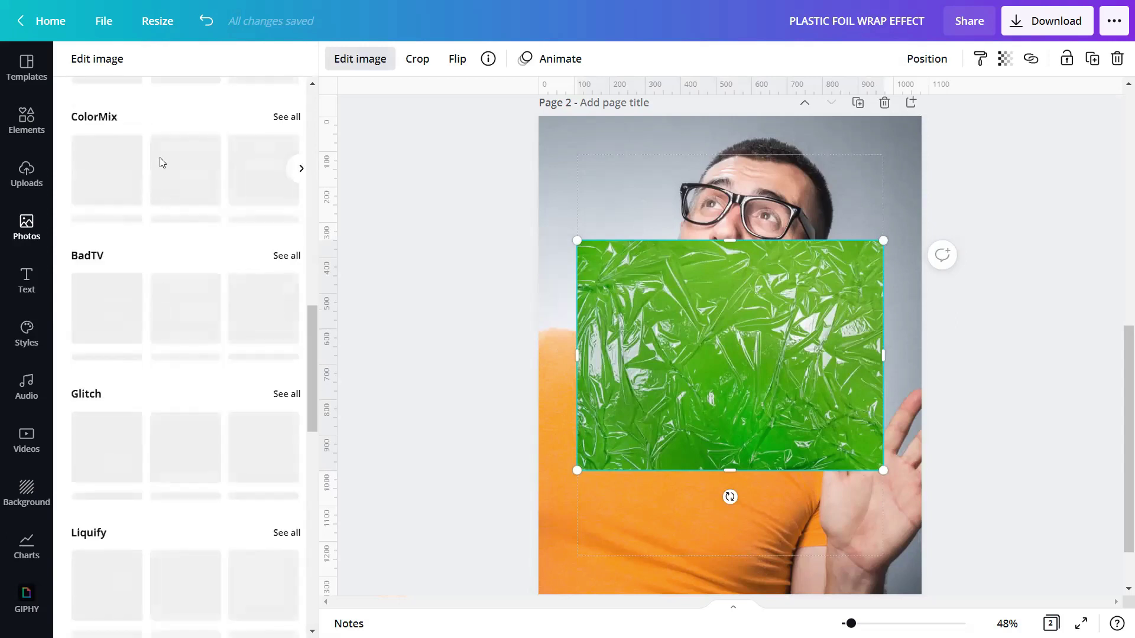
left_click(280, 117)
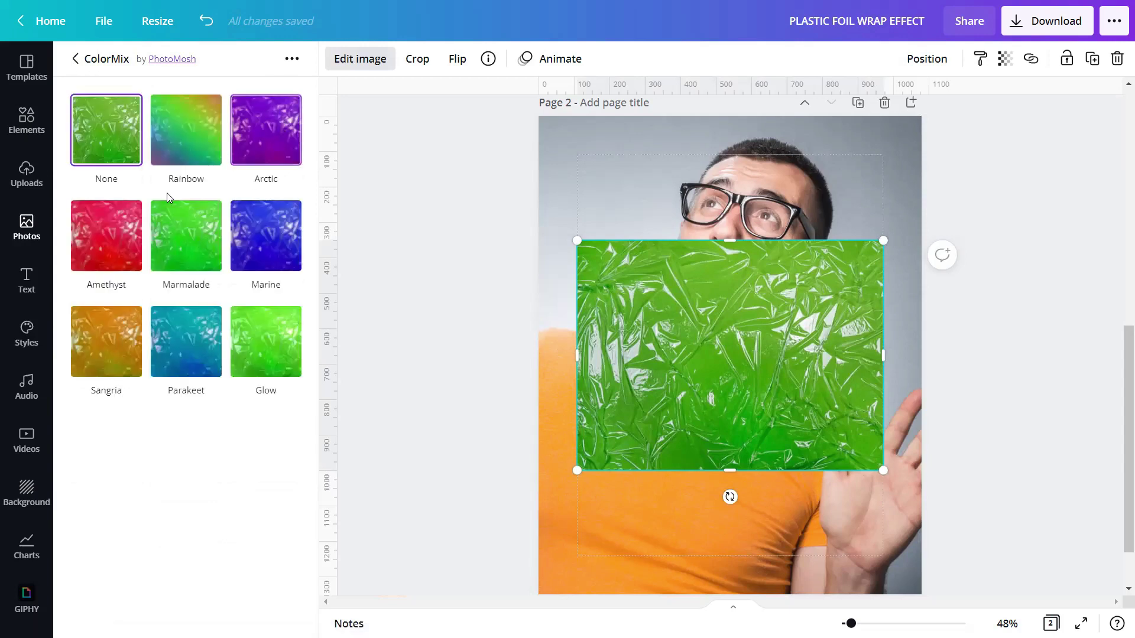
left_click(190, 344)
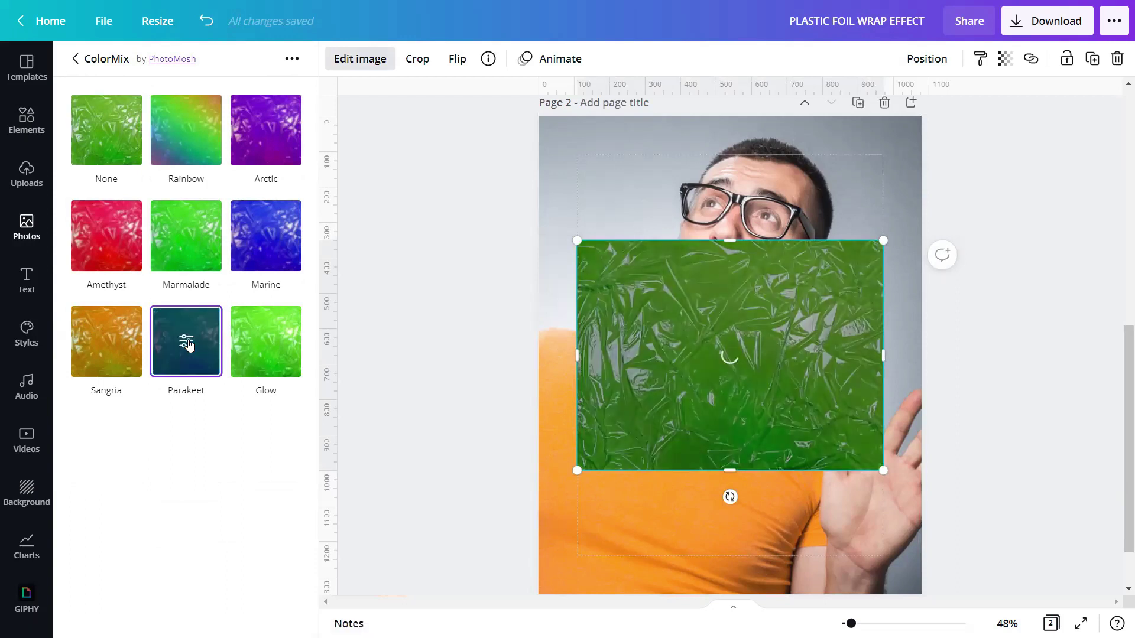
- Adjust the Parakeet filter to Hue 1 and Saturation -1, turning the foil grey
left_click(187, 341)
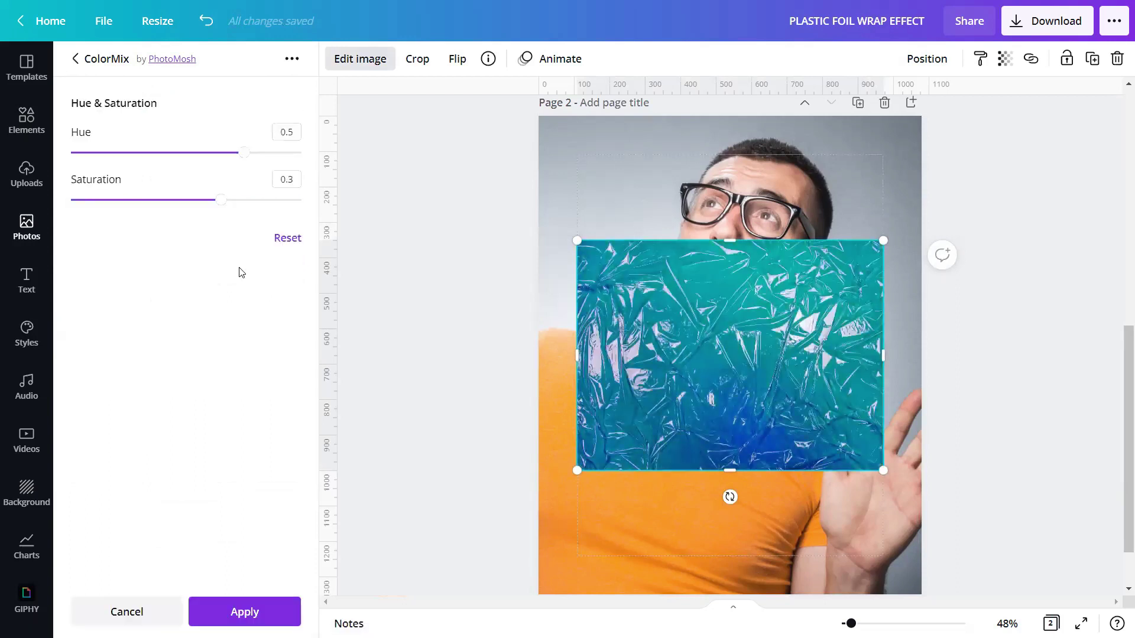
left_click(301, 130)
type("1")
left_click(296, 180)
key("BackSpace")
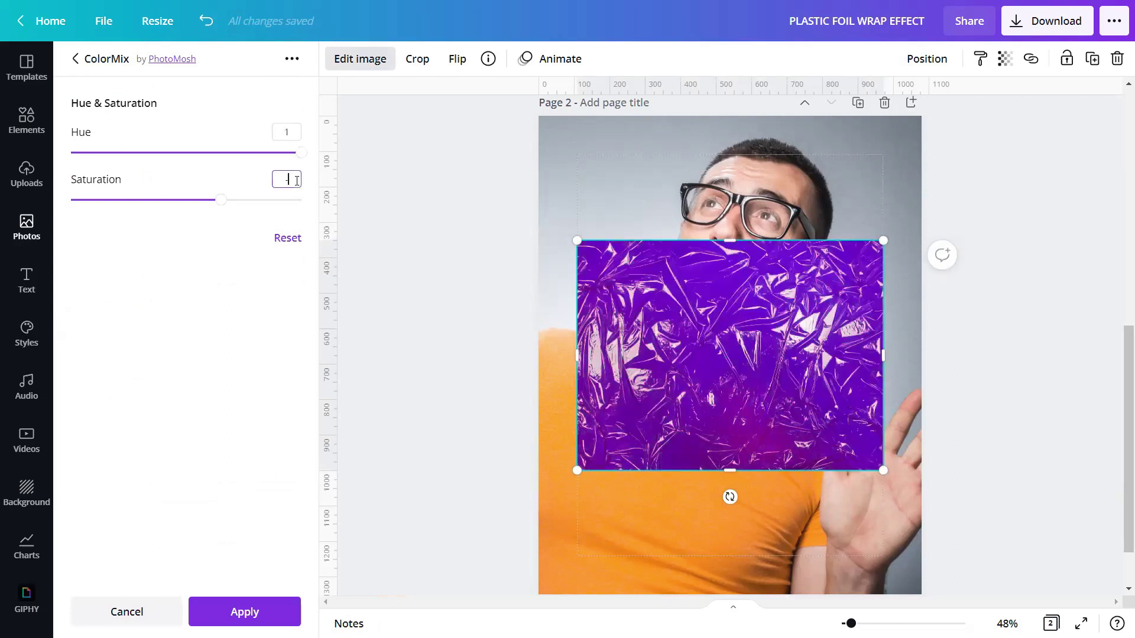
type("-1")
left_click(224, 608)
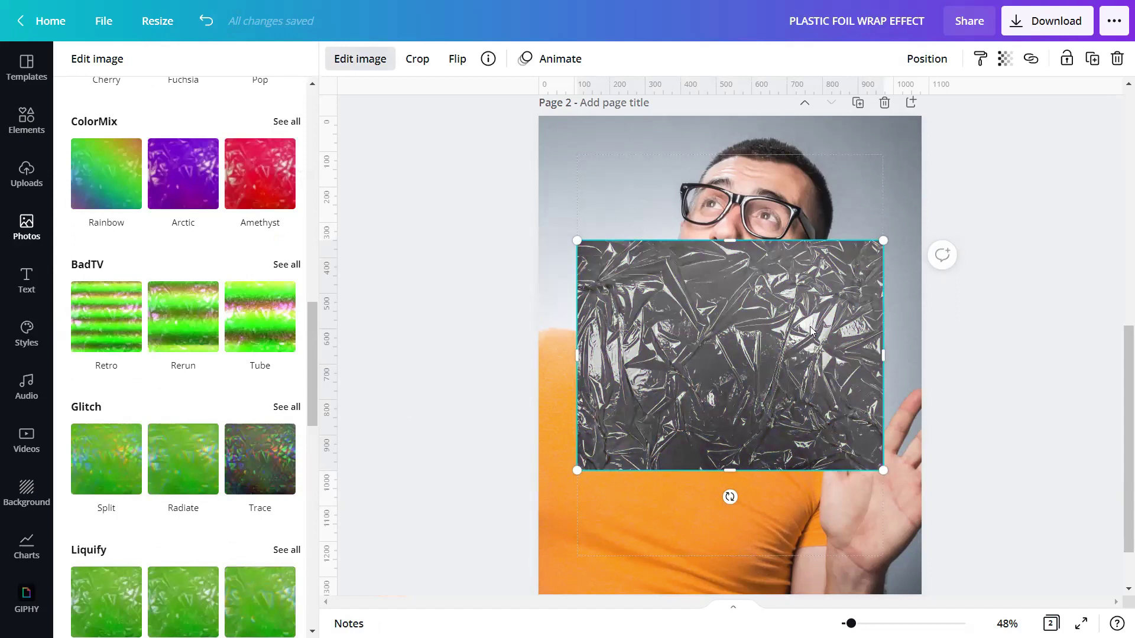
left_click(1004, 59)
left_click(991, 105)
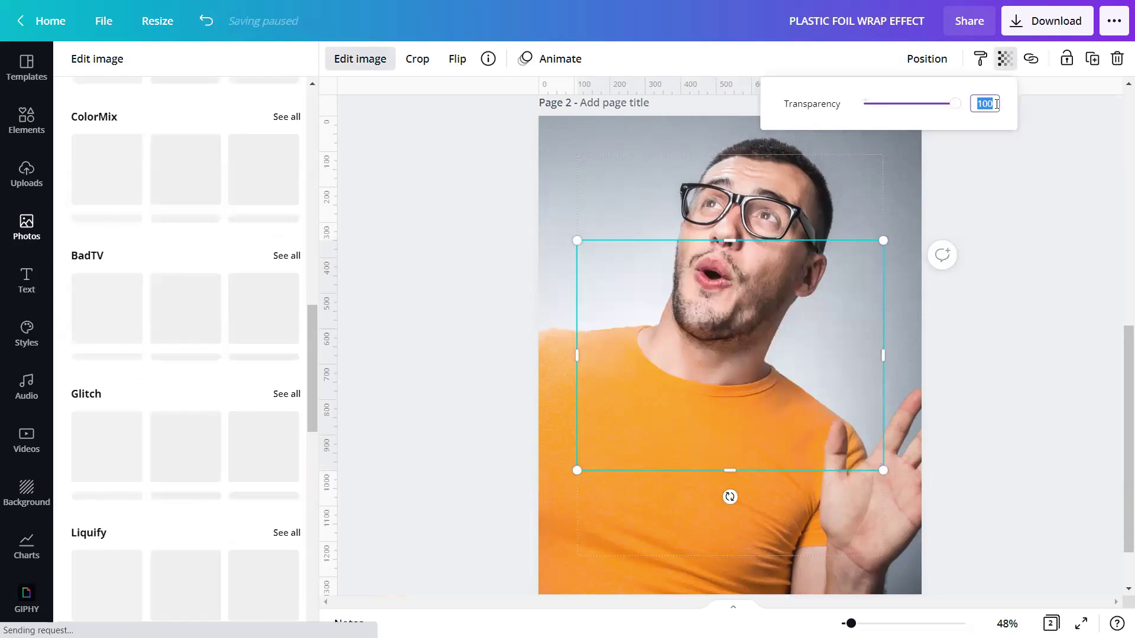
- Set the foil's transparency to 45 and close the image editing panel
type("45")
key("Return")
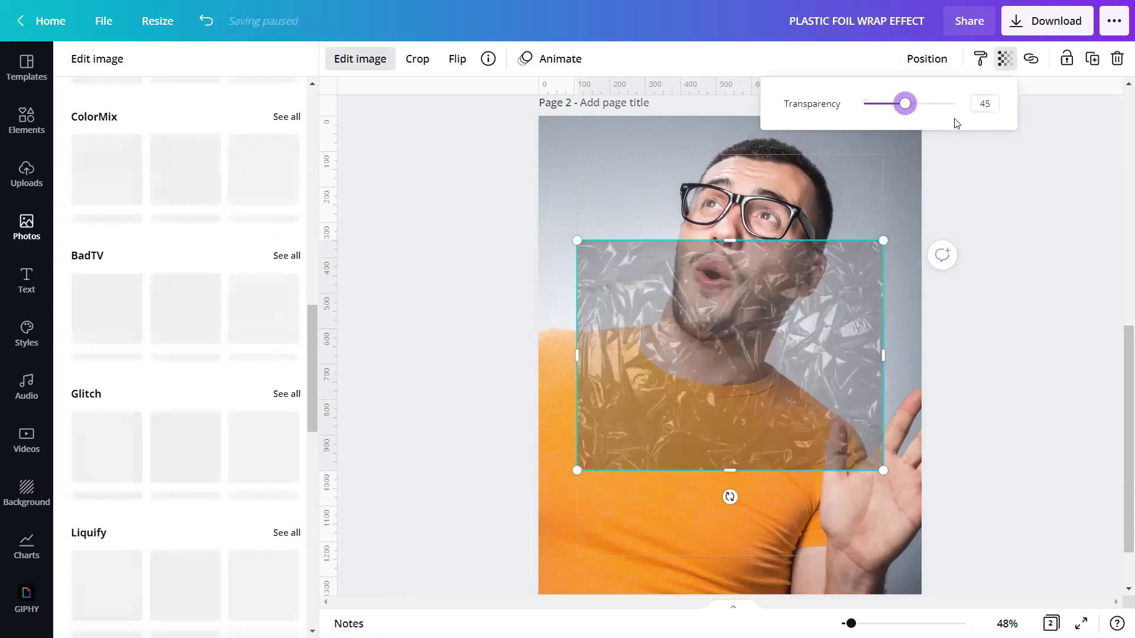
left_click(620, 420)
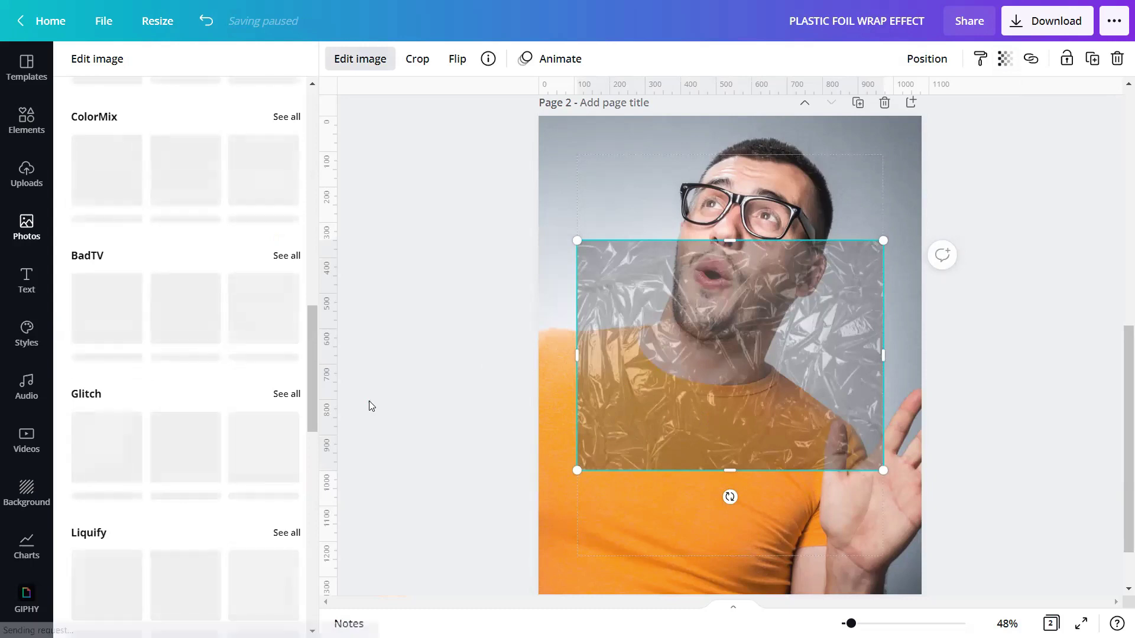
left_click(583, 407)
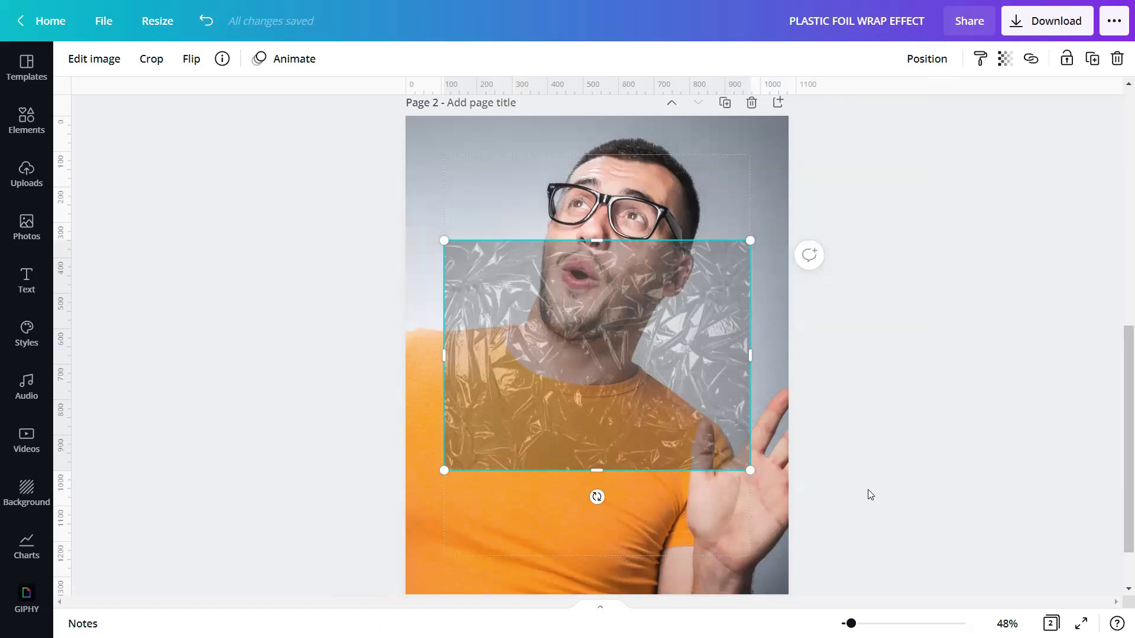
- Move the foil to the page's top-left corner, enlarge it past the page edges, and lock it
left_click_drag(664, 358, 628, 239)
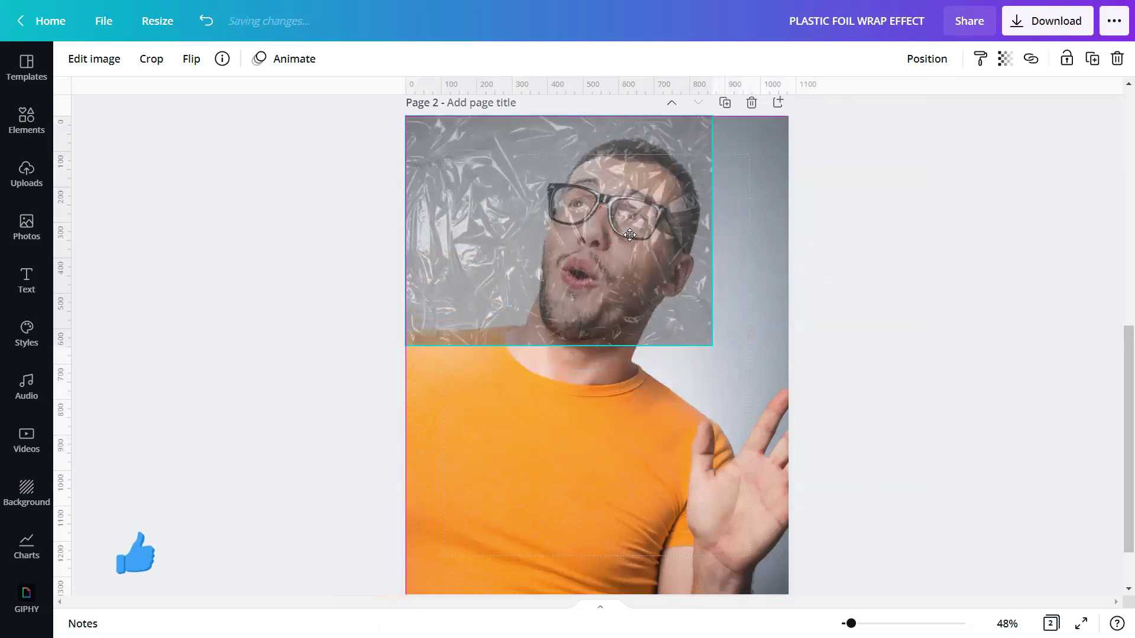
scroll(706, 273, "down", 1)
left_click_drag(727, 286, 1004, 568)
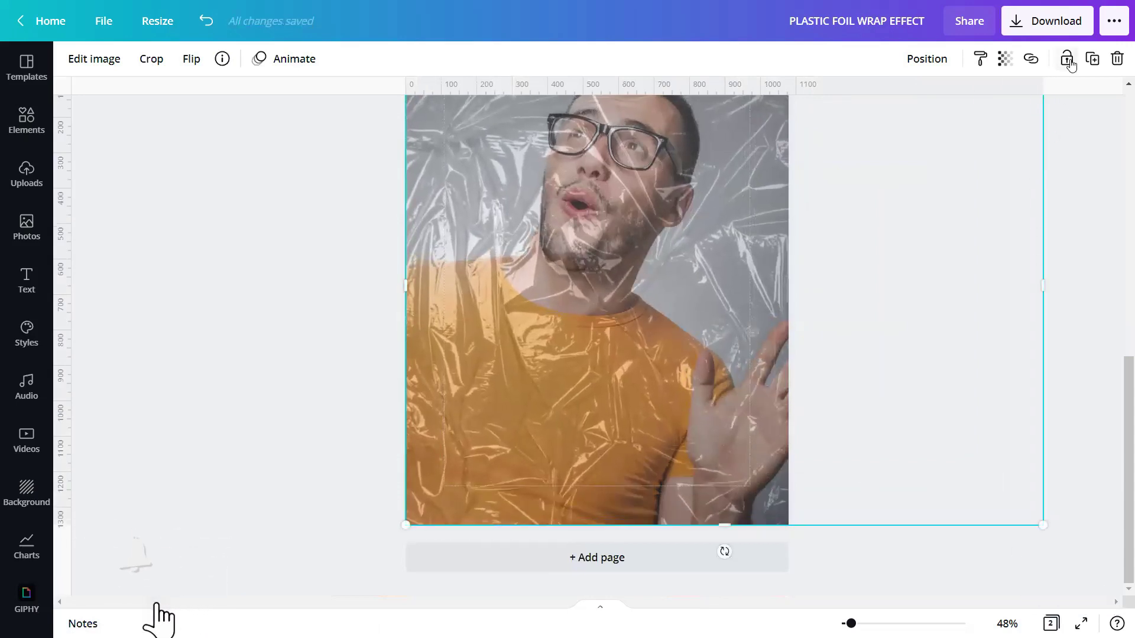
left_click(645, 312)
scroll(634, 322, "up", 1)
scroll(635, 322, "up", 1)
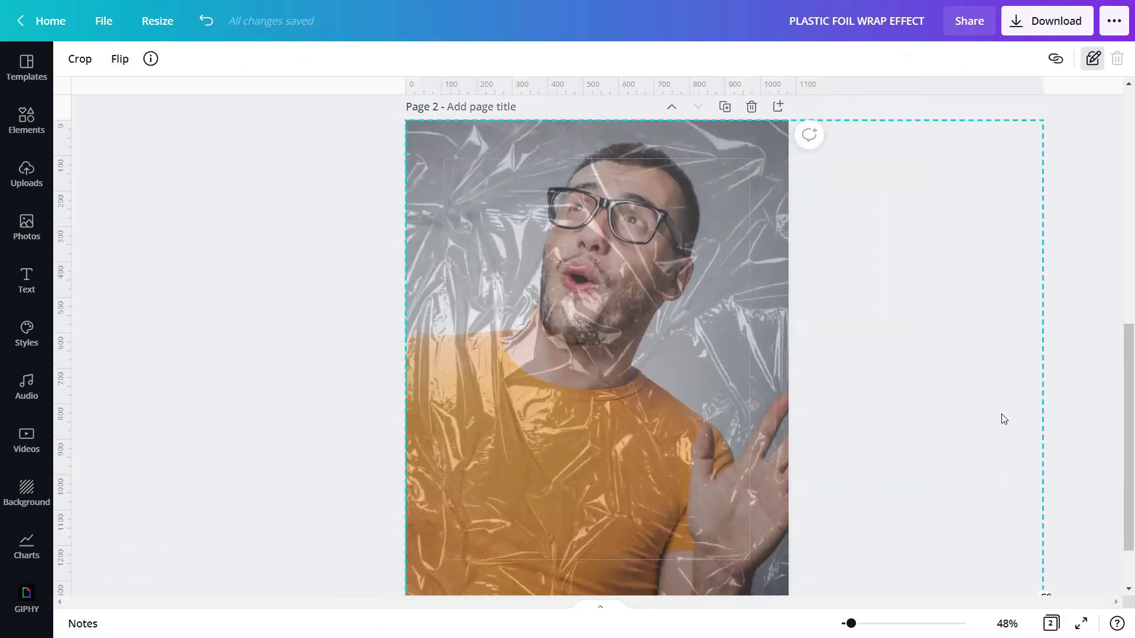
left_click(1072, 405)
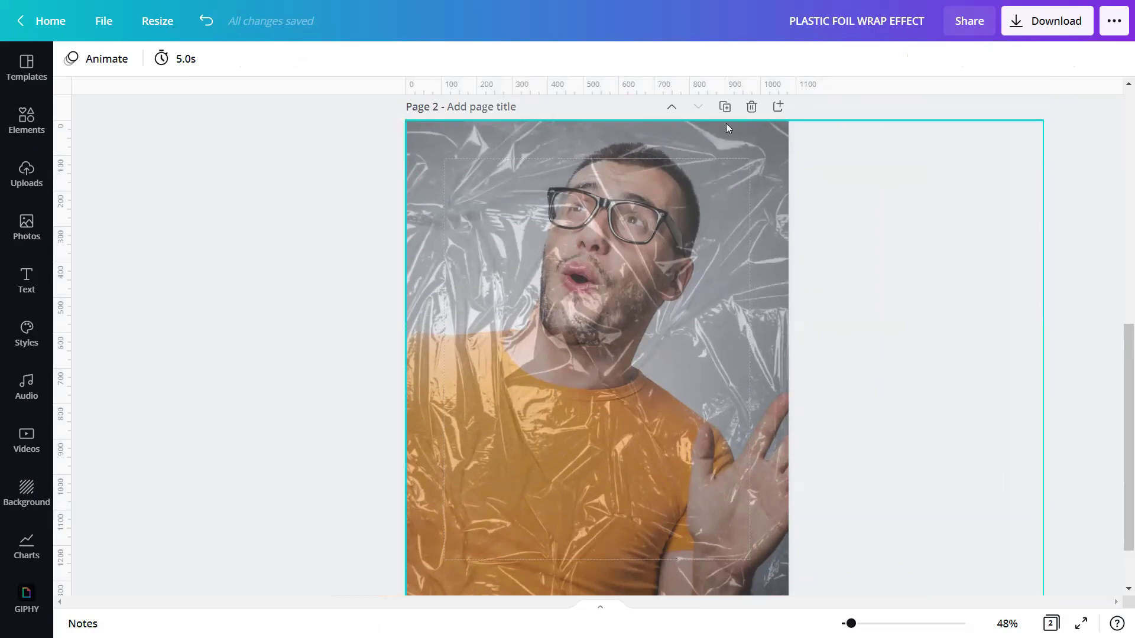
- Duplicate the page, unlock and resize the Page 3 foil, and zoom to 85% to inspect it
left_click(724, 107)
left_click(667, 270)
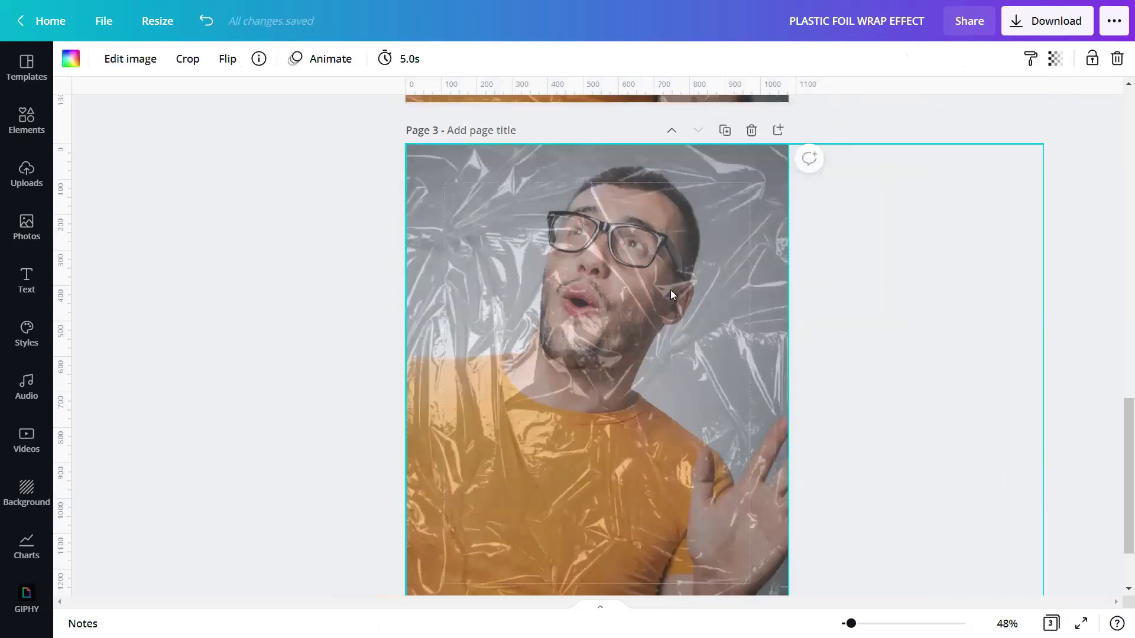
scroll(669, 289, "down", 2)
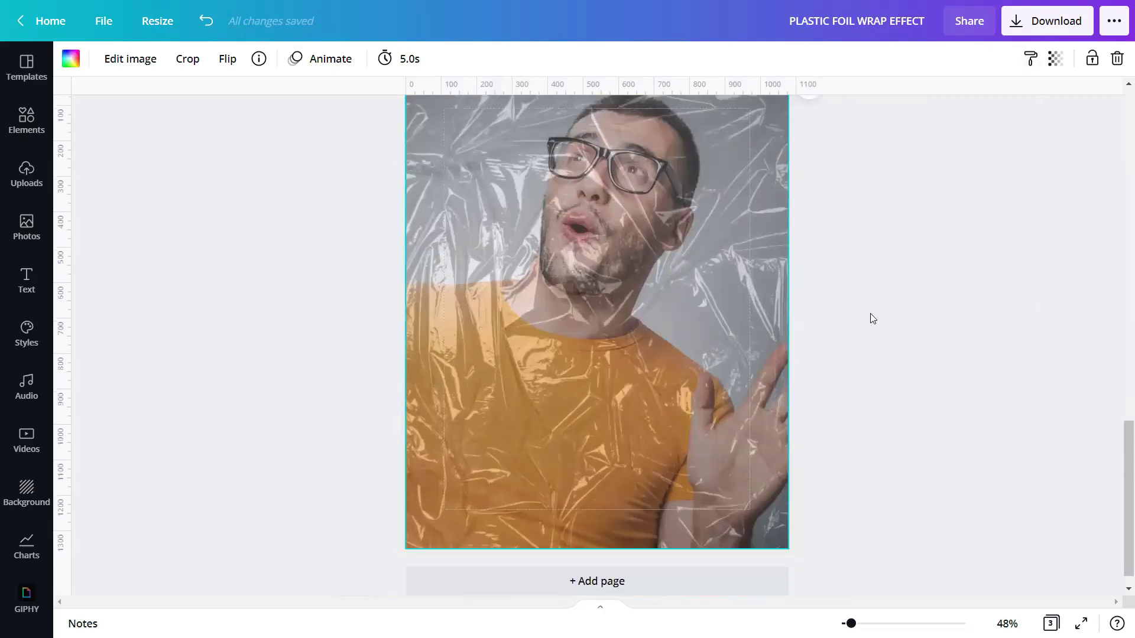
left_click(1092, 58)
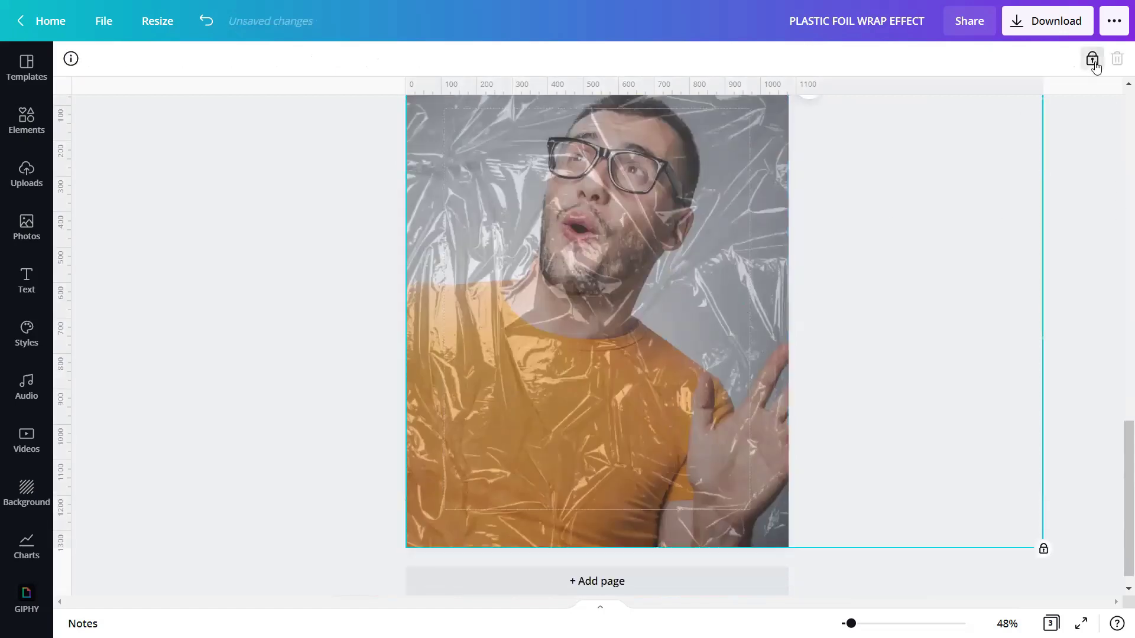
left_click(1092, 60)
left_click_drag(1041, 545, 1036, 543)
scroll(740, 415, "up", 2)
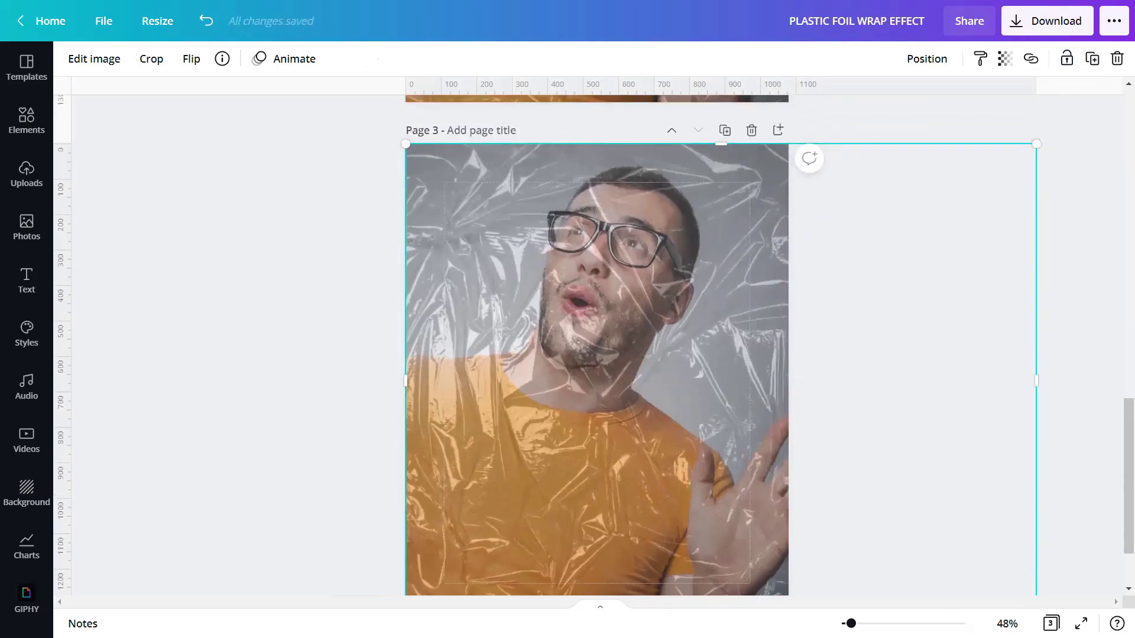
left_click_drag(851, 624, 860, 623)
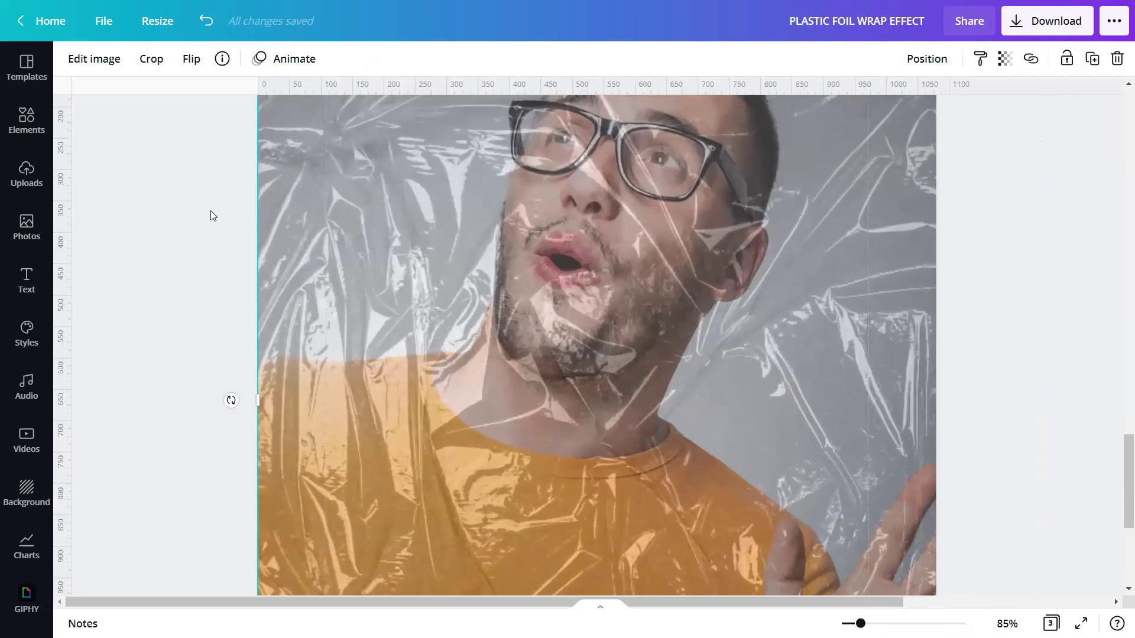
- In the foil's Adjust settings, push Warmth to 100, then down to -100
left_click(92, 58)
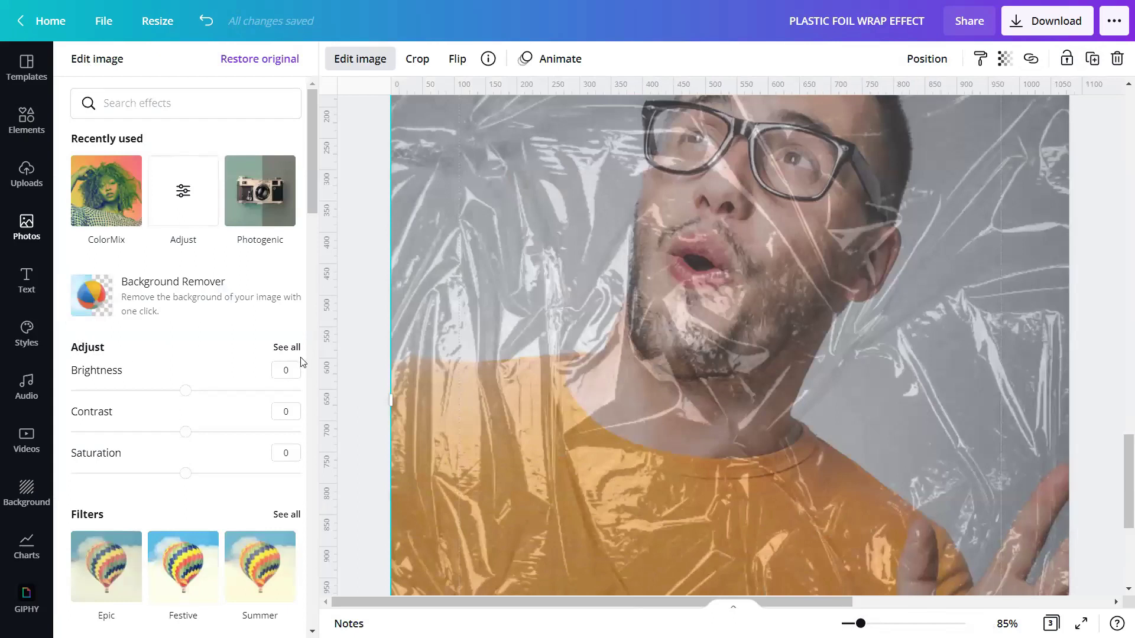
left_click(288, 348)
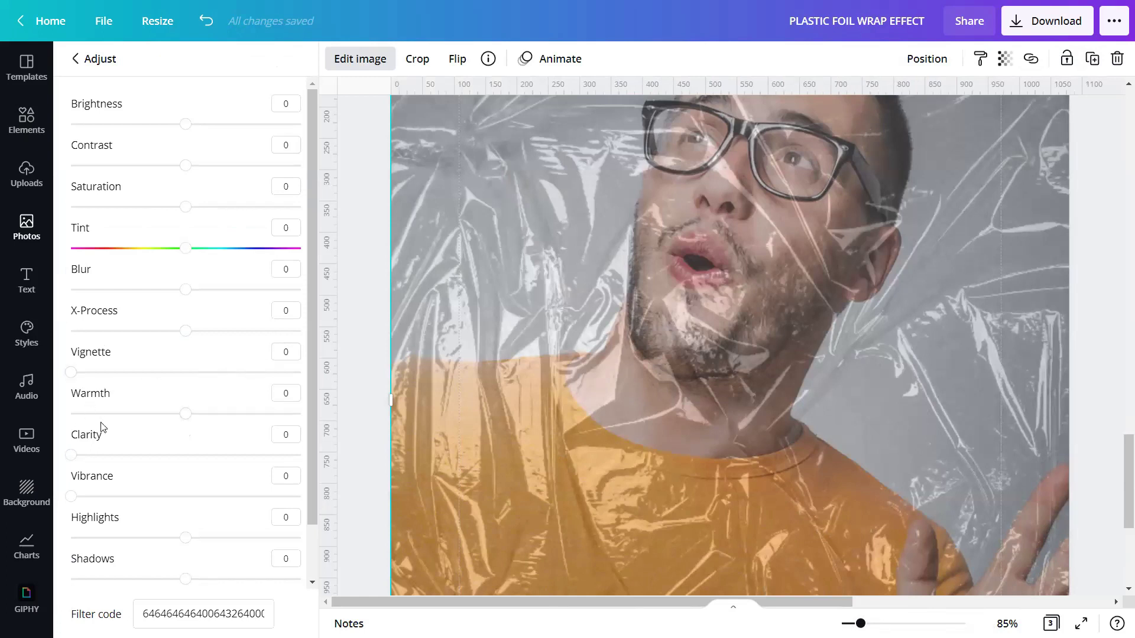
left_click_drag(187, 419, 300, 426)
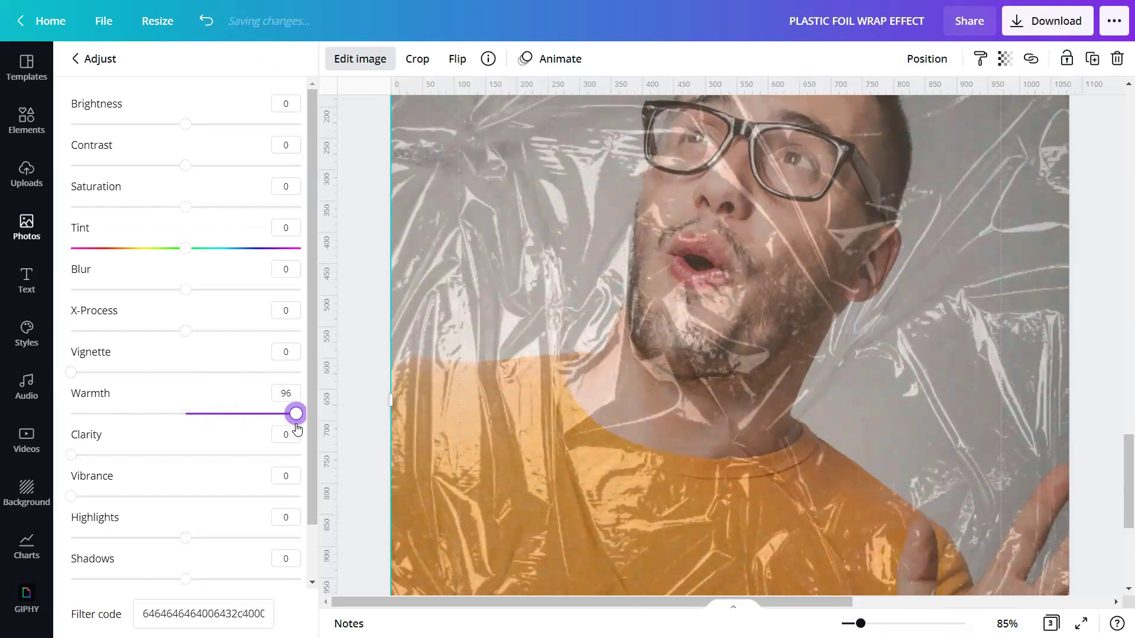
left_click_drag(299, 427, 305, 426)
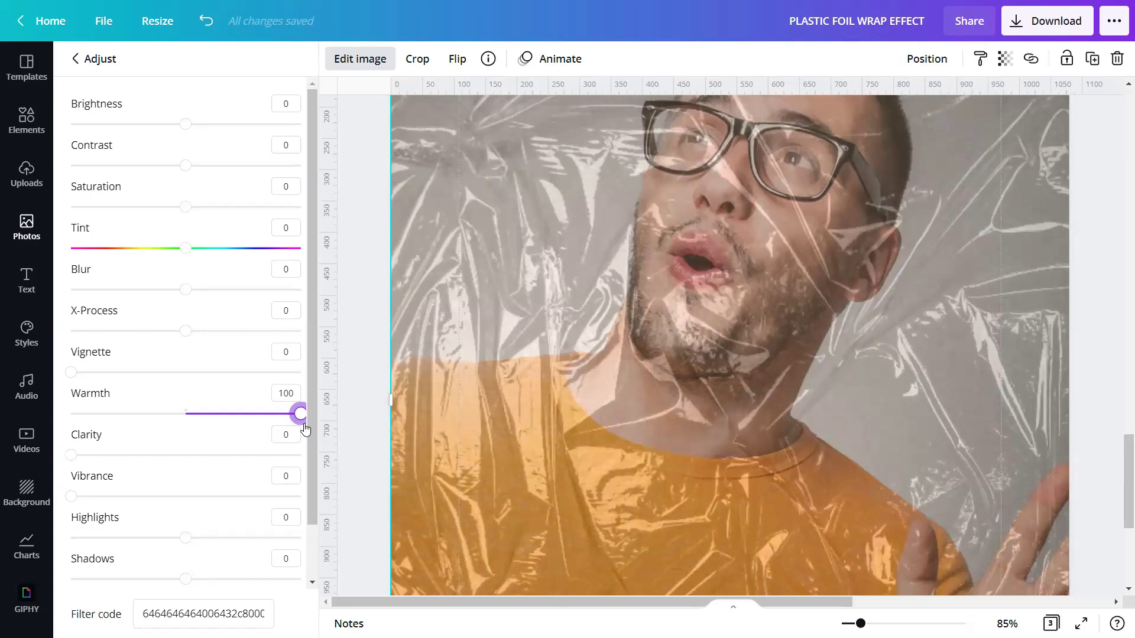
left_click_drag(284, 424, 69, 416)
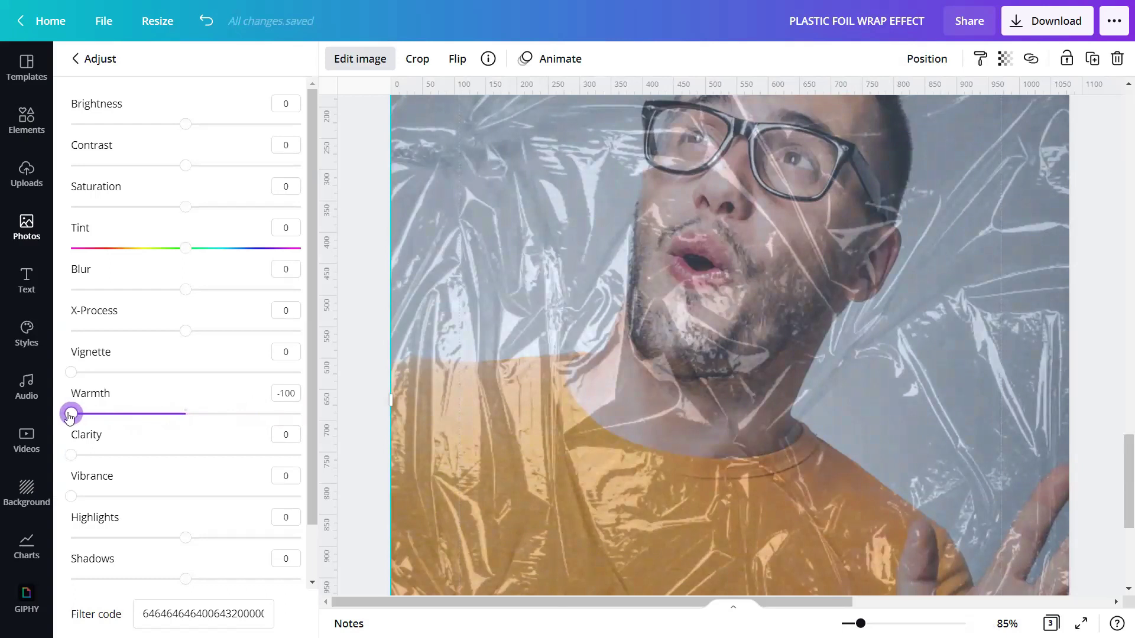
- Reset Warmth to 0, then try and reset the Highlights and Clarity sliders
scroll(193, 451, "down", 1)
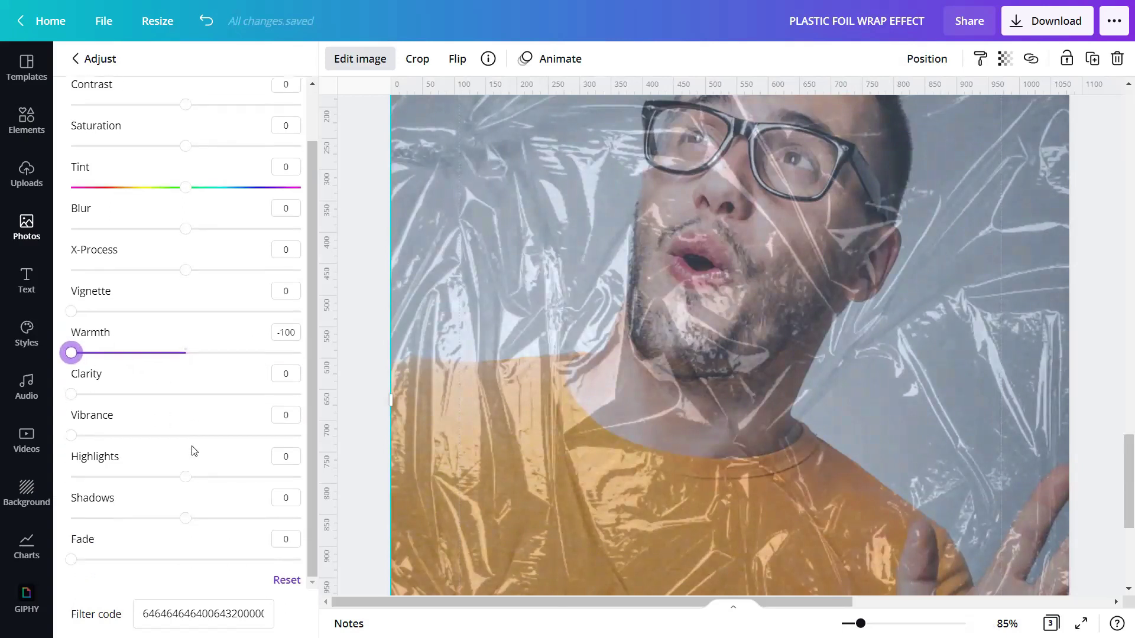
left_click(286, 580)
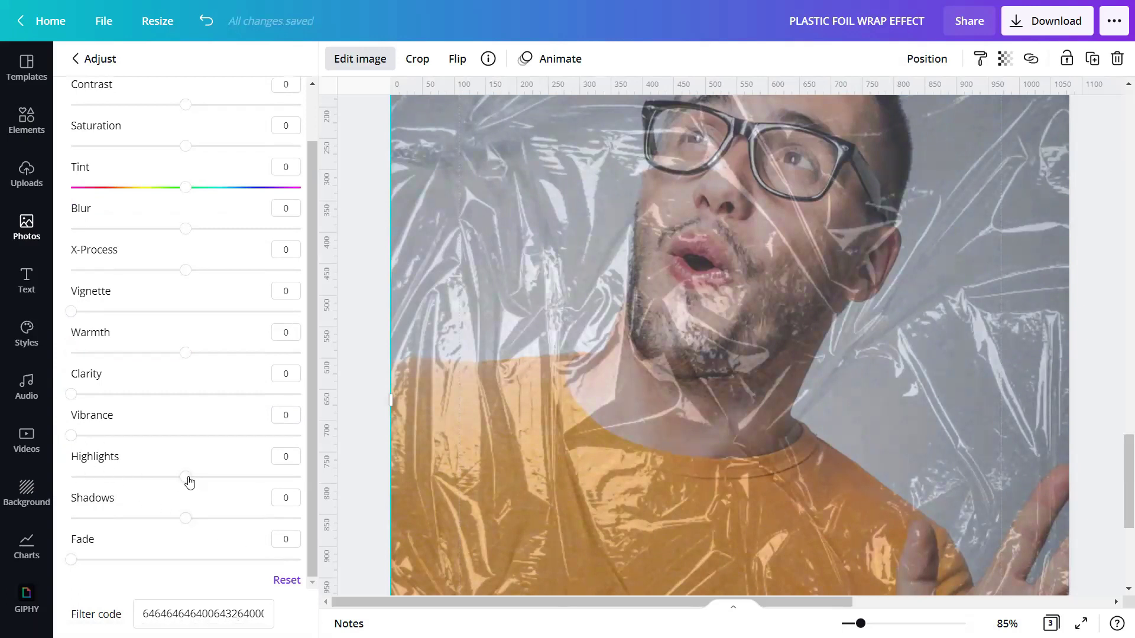
left_click_drag(188, 482, 300, 491)
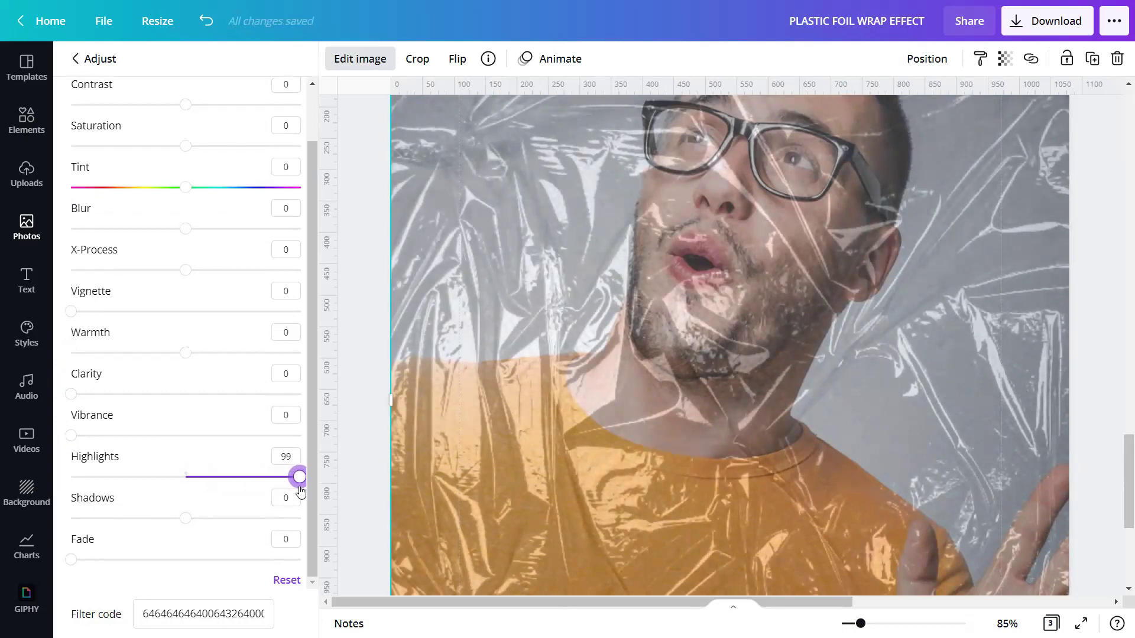
left_click_drag(300, 491, 64, 491)
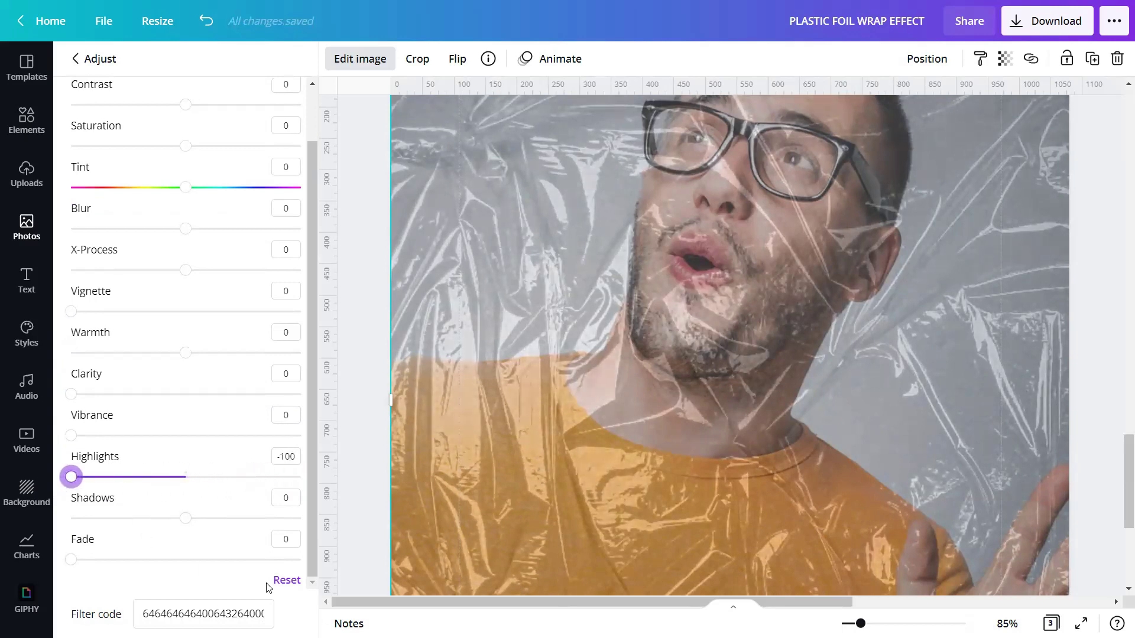
left_click(287, 580)
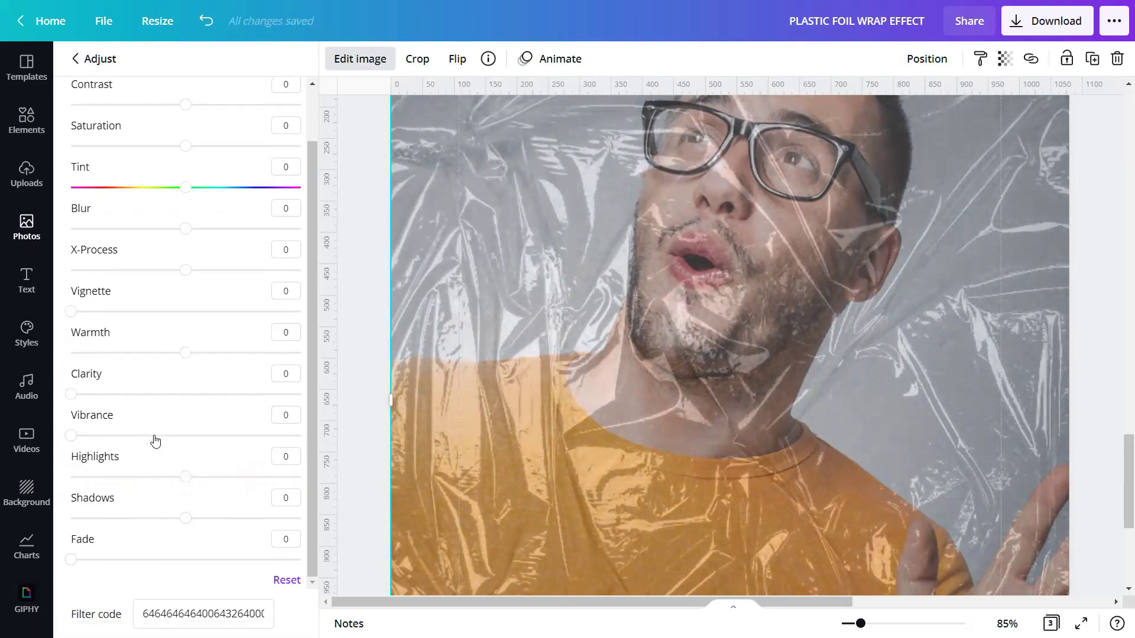
left_click_drag(72, 394, 306, 409)
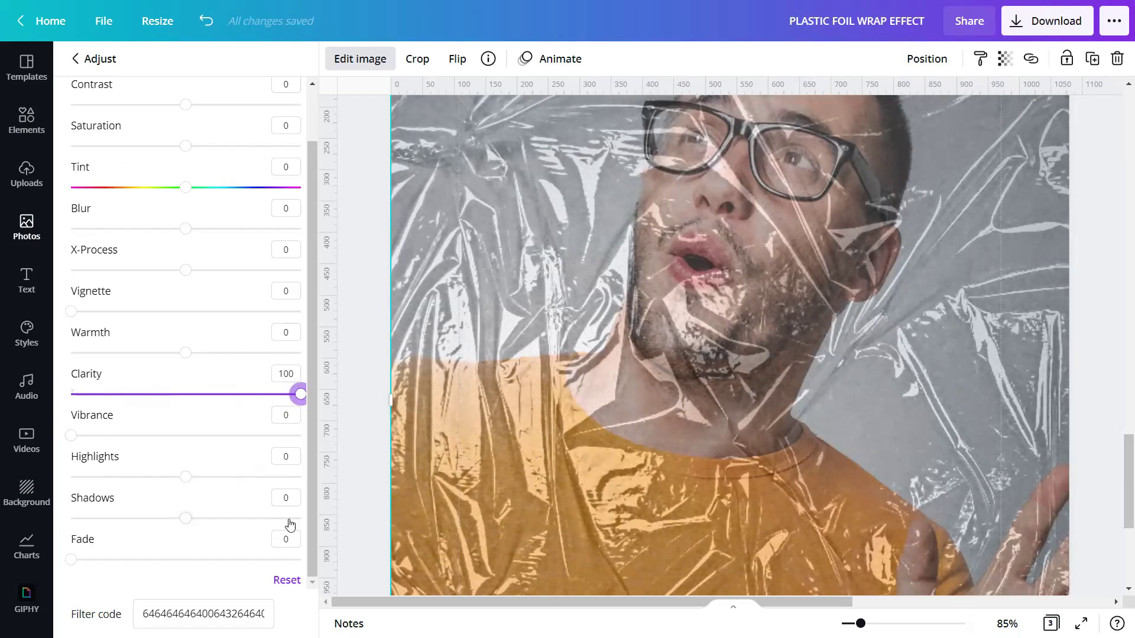
left_click(288, 581)
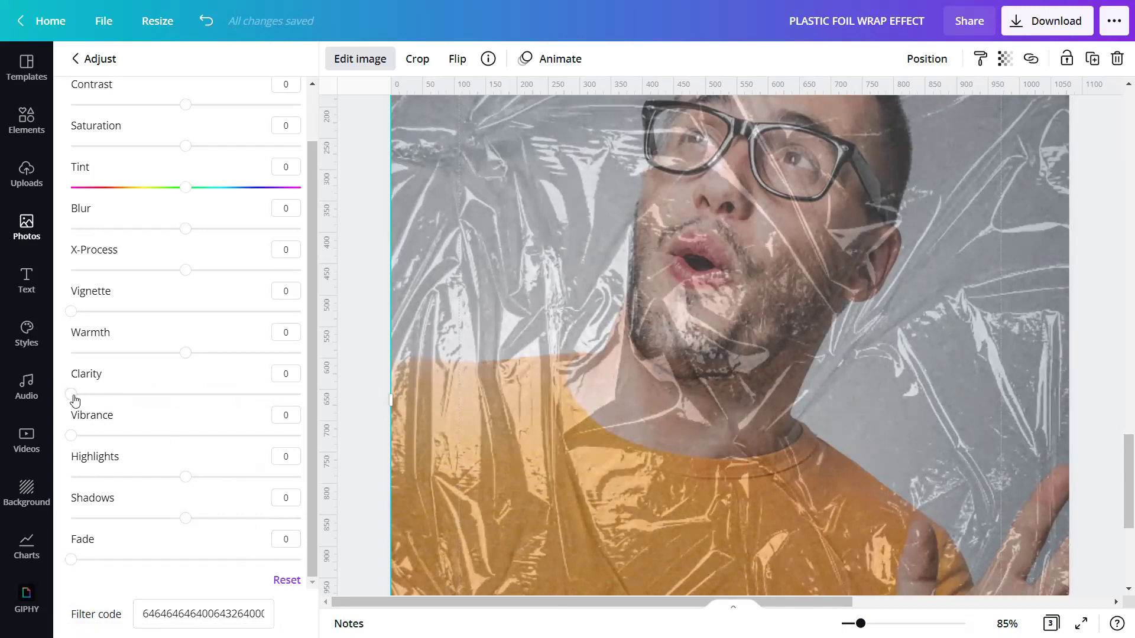
- Enter Clarity 20 and Highlights 100 for the foil overlay
left_click(289, 373)
left_click(292, 454)
type("100")
left_click(204, 588)
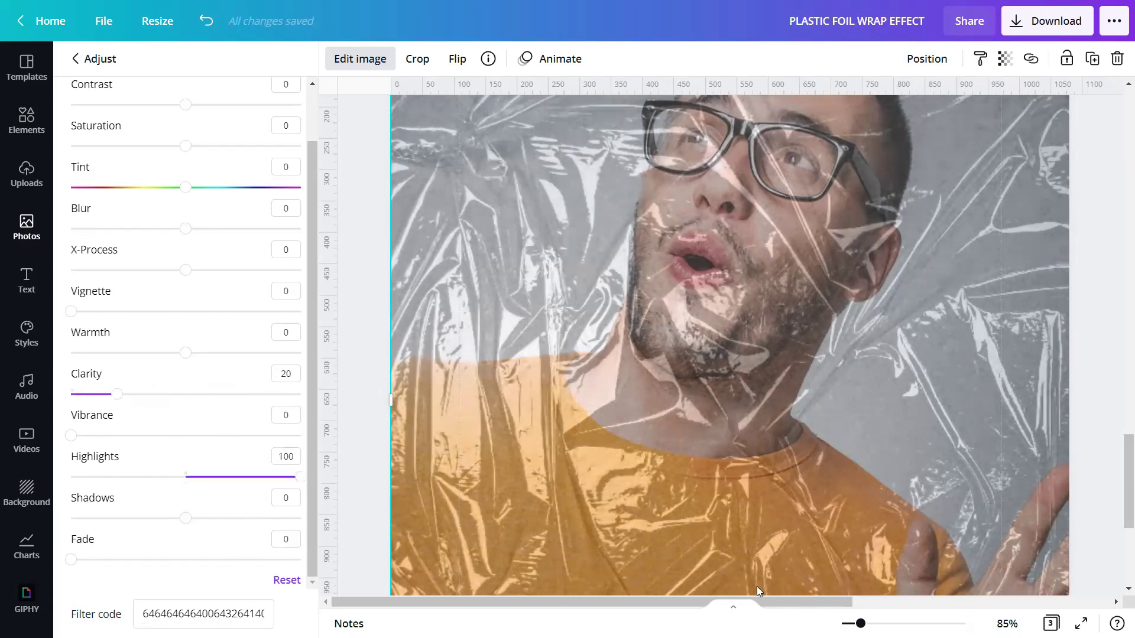
left_click(1081, 624)
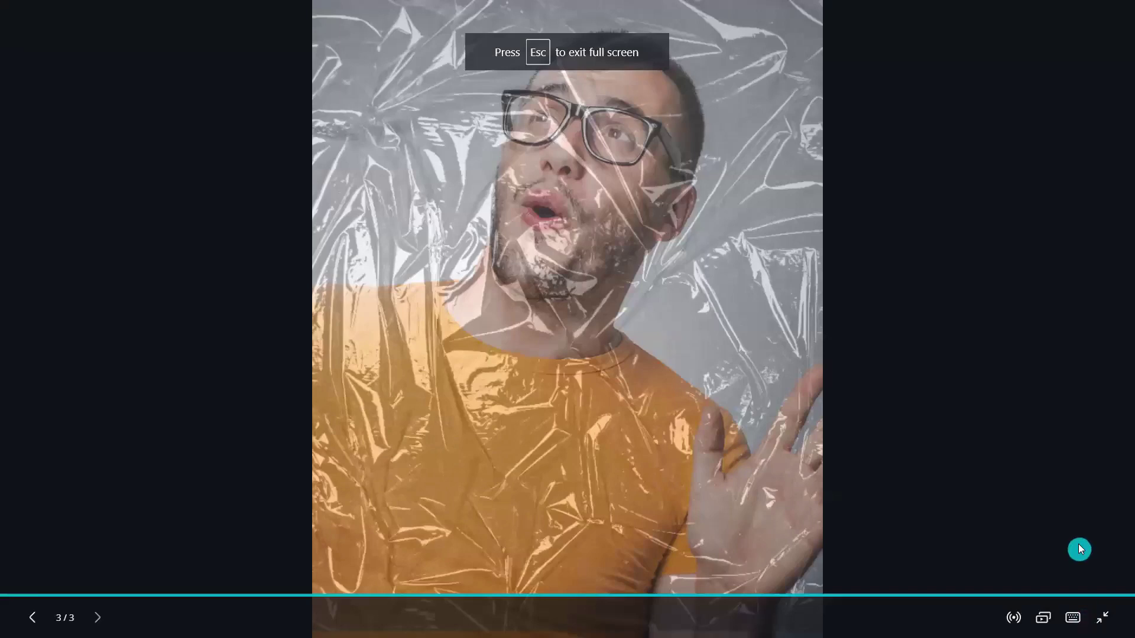
key("Escape")
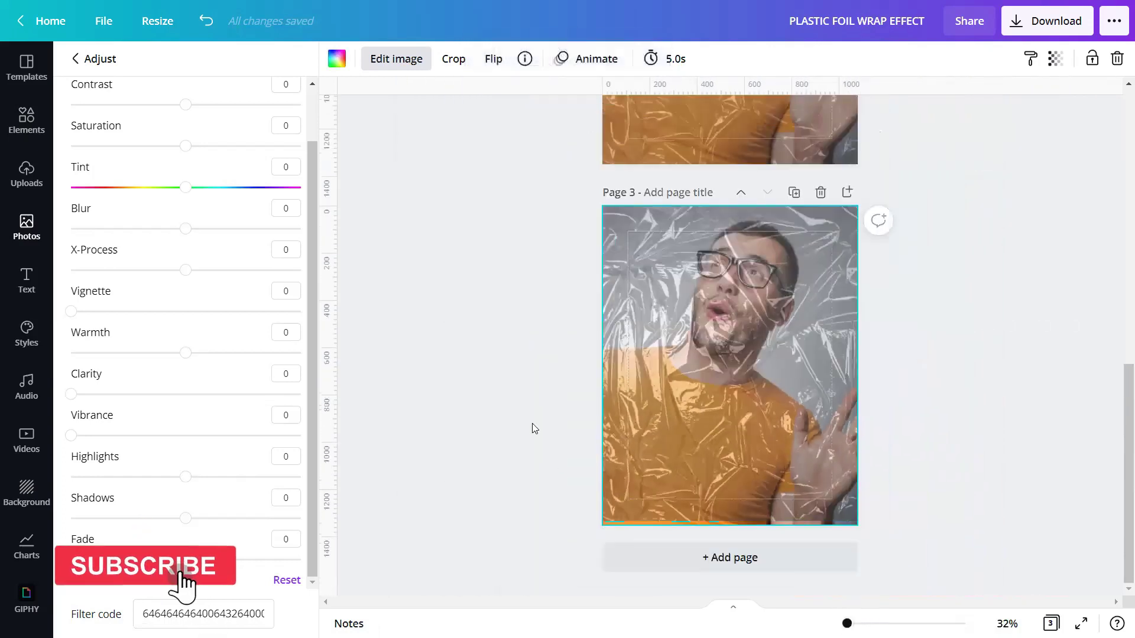
- Slightly enlarge and lock the Page 3 foil overlay, then present the design full screen
left_click(813, 510)
left_click(724, 514)
left_click_drag(885, 521, 893, 525)
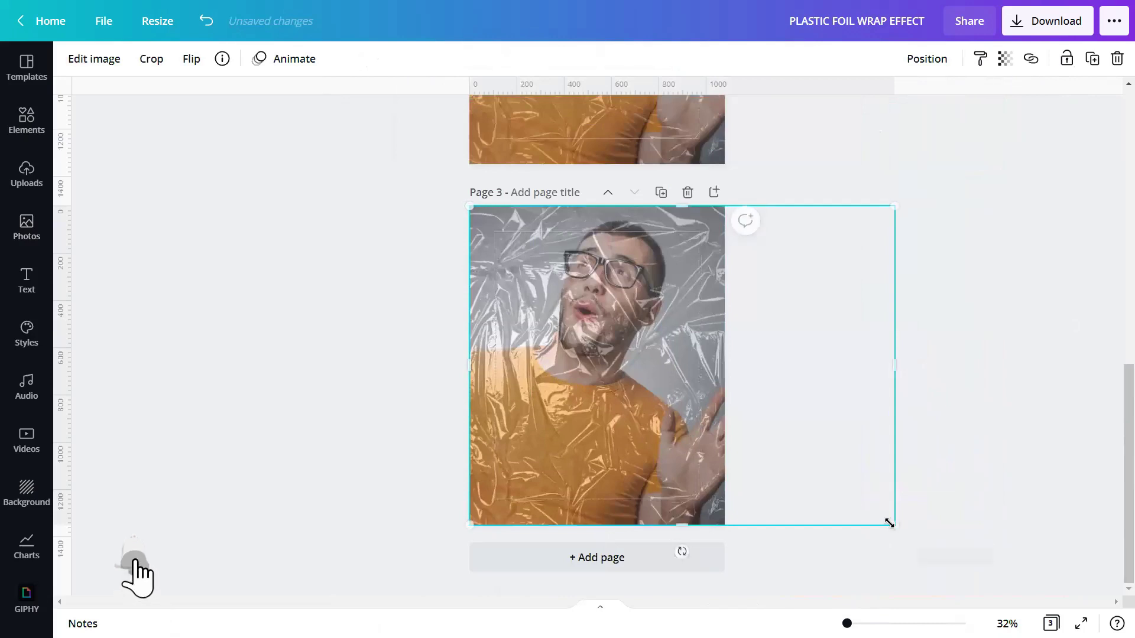
left_click(1070, 63)
left_click(948, 261)
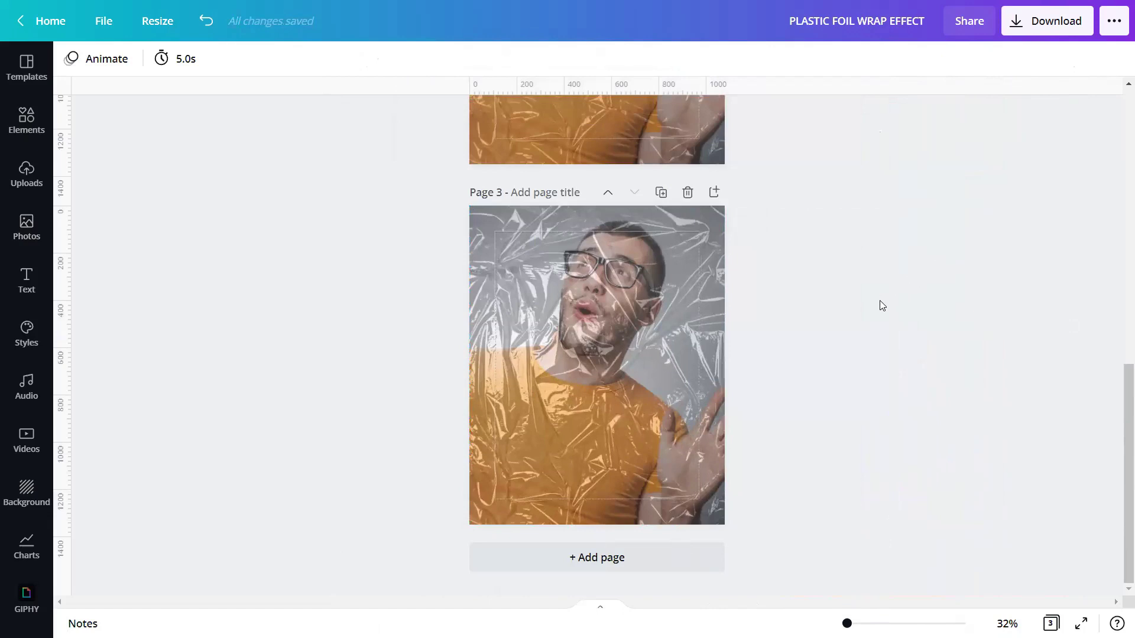
scroll(871, 307, "up", 5)
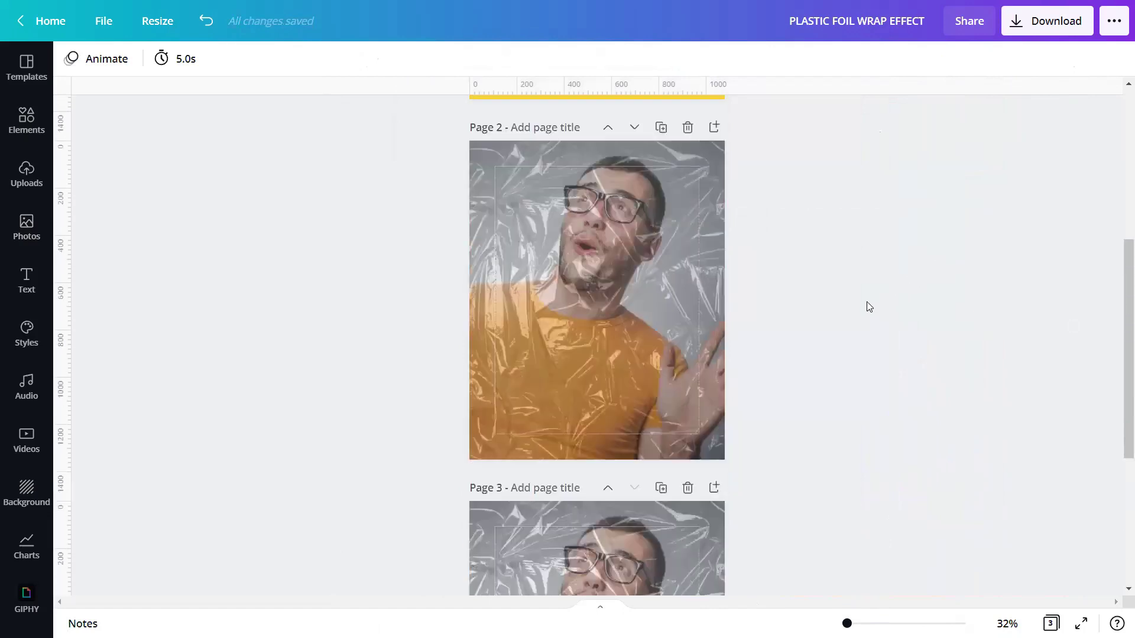
left_click(1081, 623)
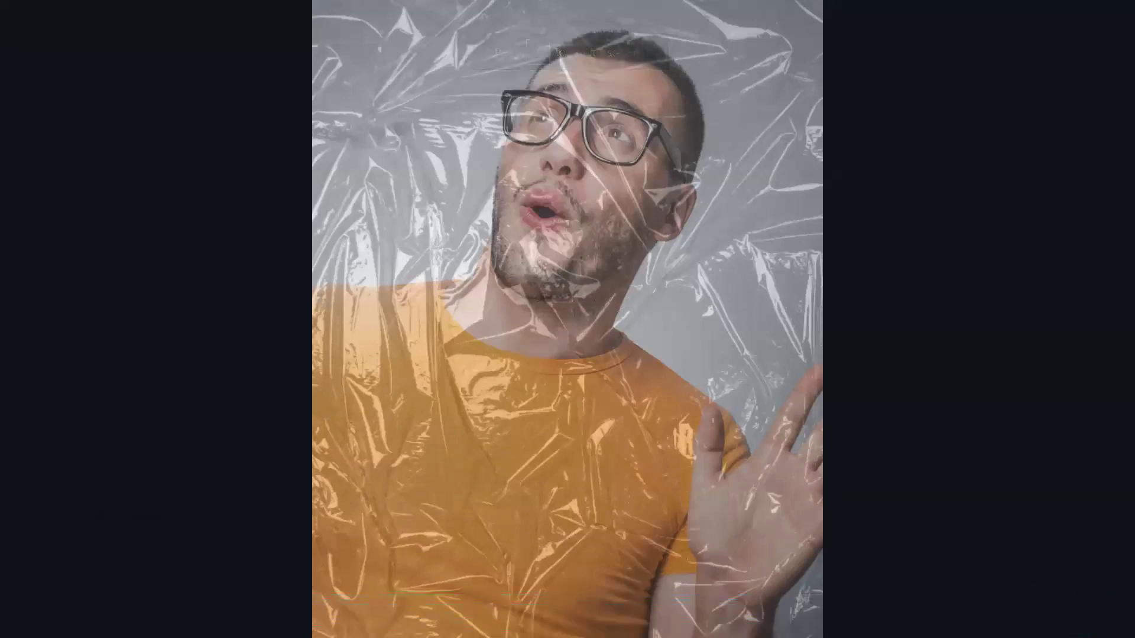
- Advance the presentation to the next page, showing the man under crisper, more pronounced crinkled foil
key("Right")
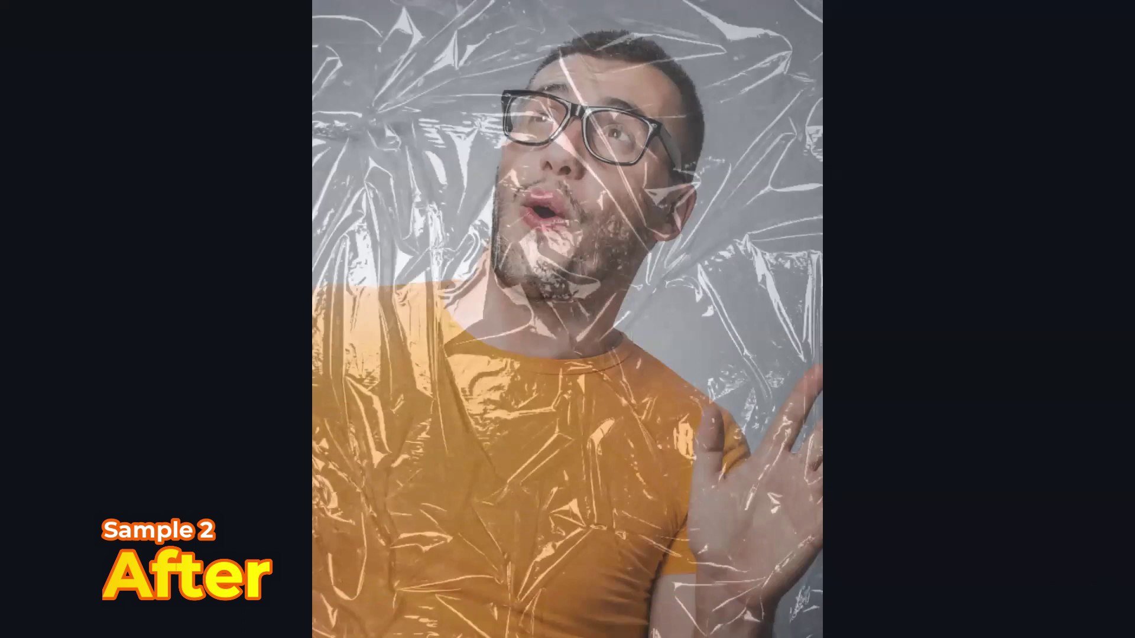